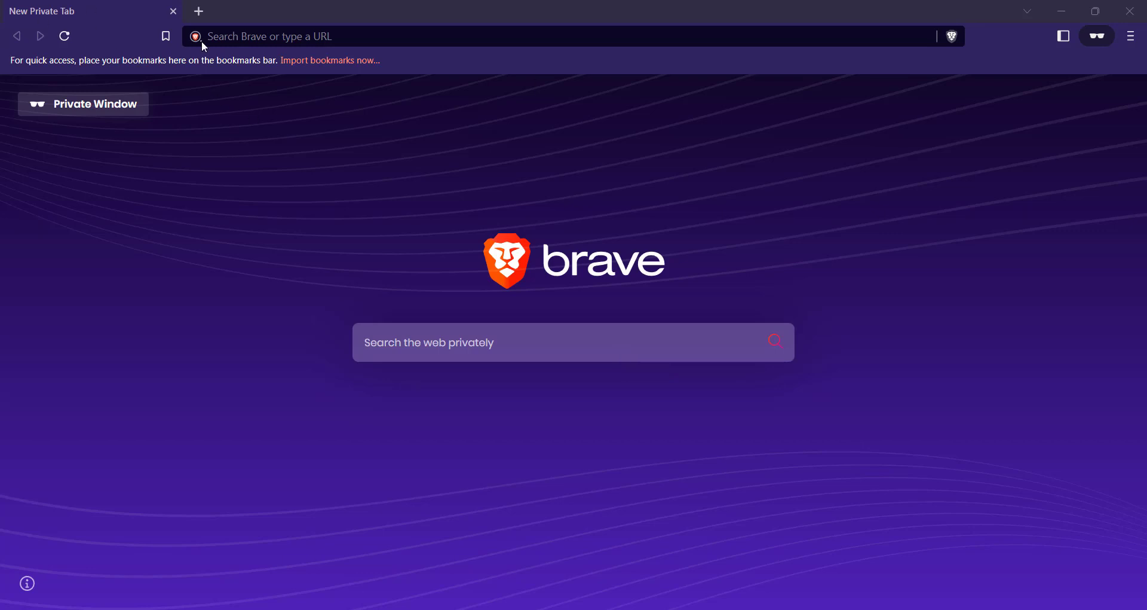
Open whogohost.com, dismiss the Muzu promotion and go to the My Account login page
left_click(222, 35)
type("whogohost.com")
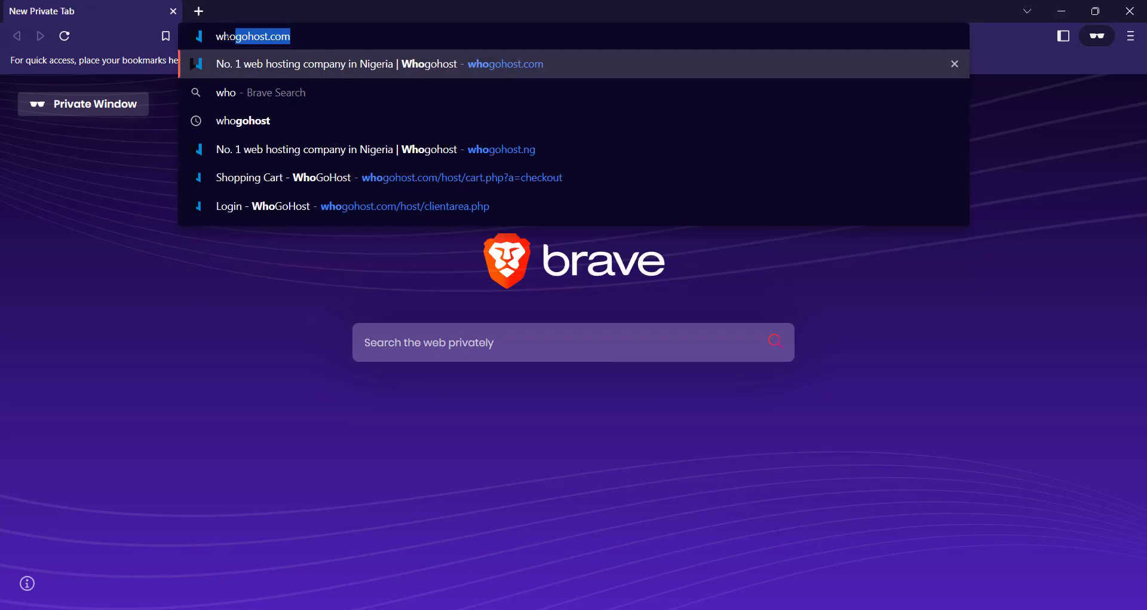
key("Return")
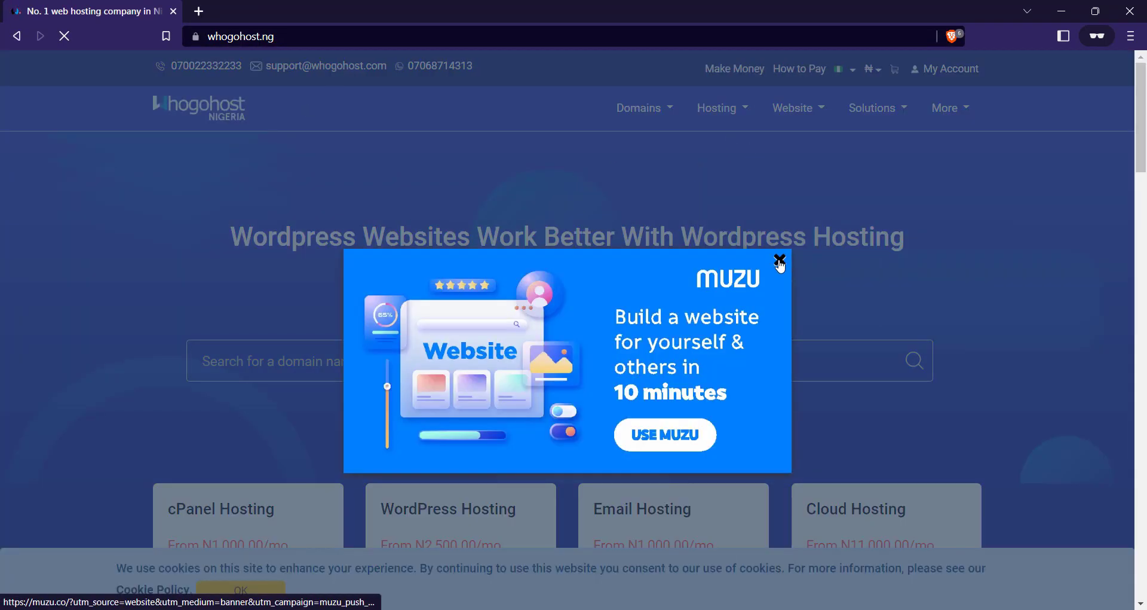
left_click(780, 260)
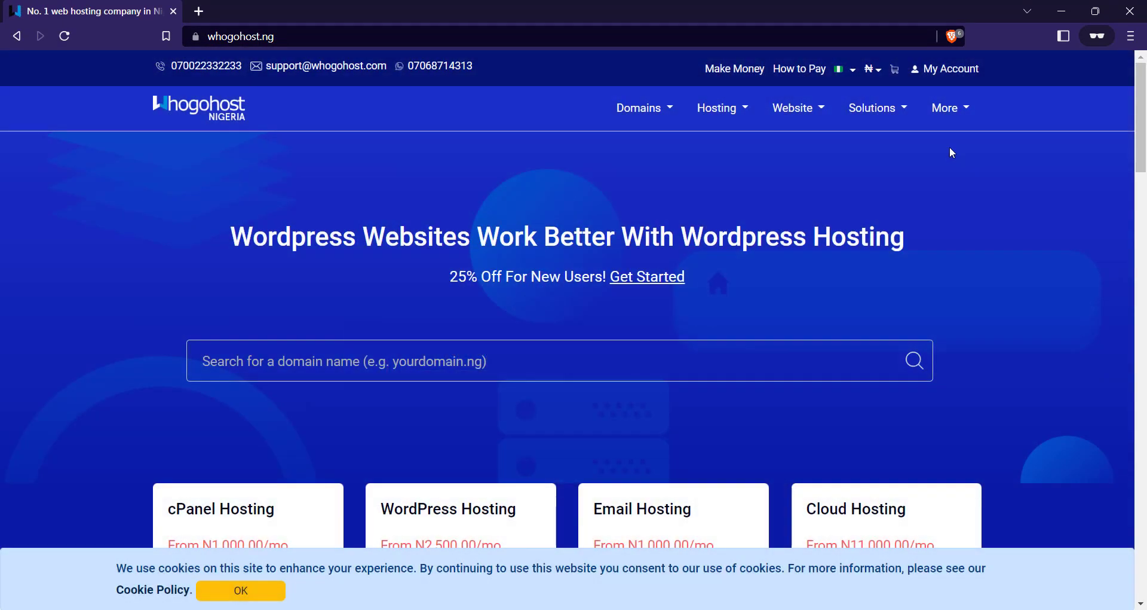
left_click(963, 69)
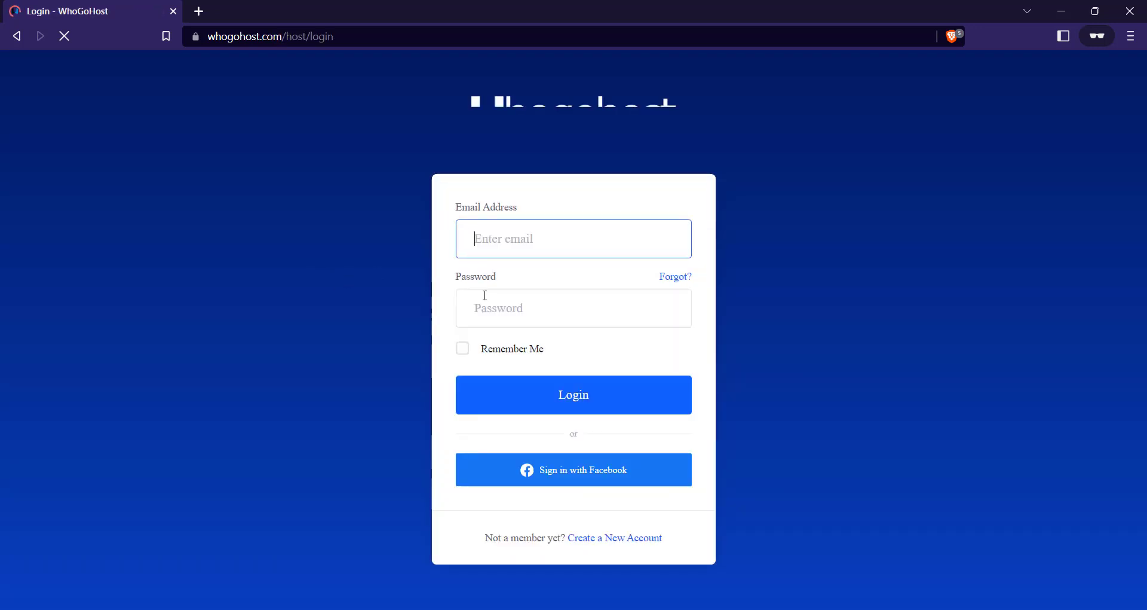
Log in with the saved account e-mail and the account password, and dismiss the updates subscription prompt
left_click(572, 242)
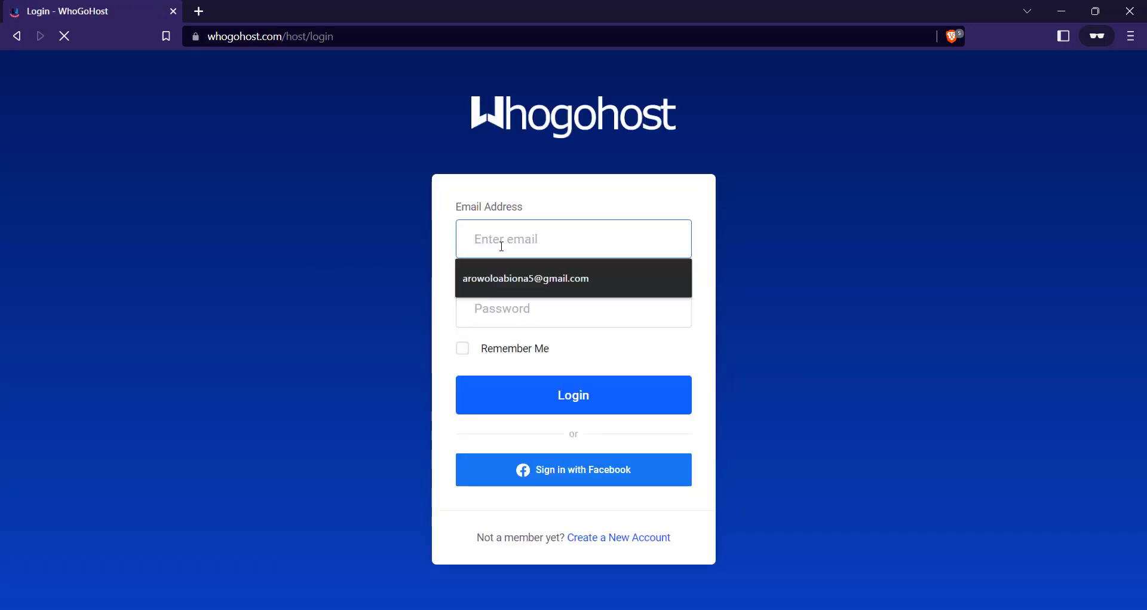
left_click(532, 277)
left_click(536, 314)
key("Caps_Lock")
type("•••••••••••")
key("Return")
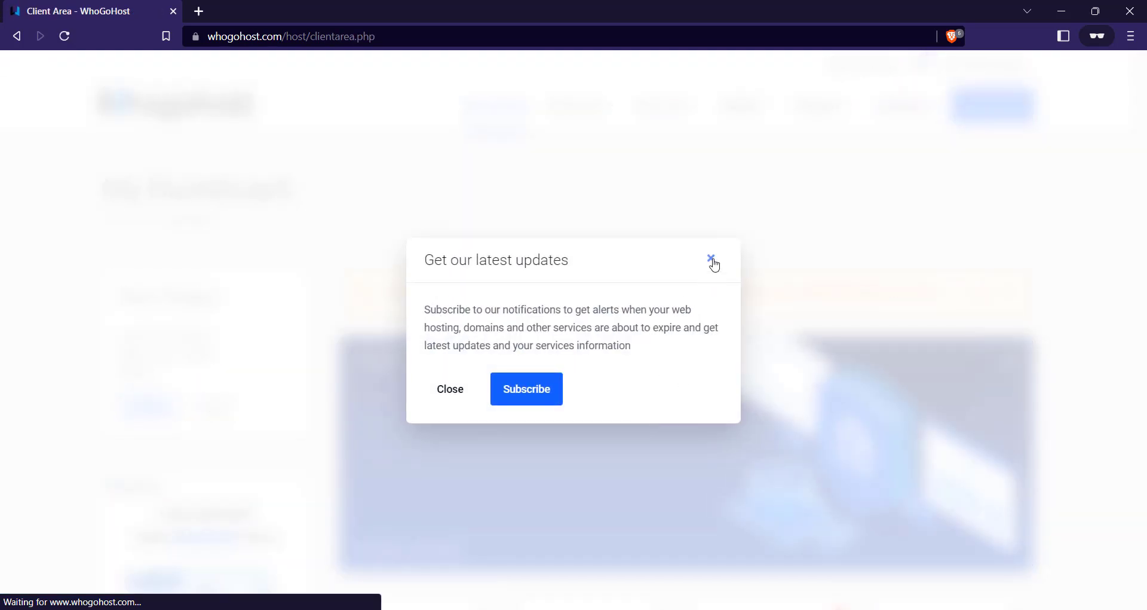
left_click(711, 258)
Open the product details of the active Premium (6GB) Linux Shared Hosting service for pauldesign.site
scroll(538, 228, "down", 5)
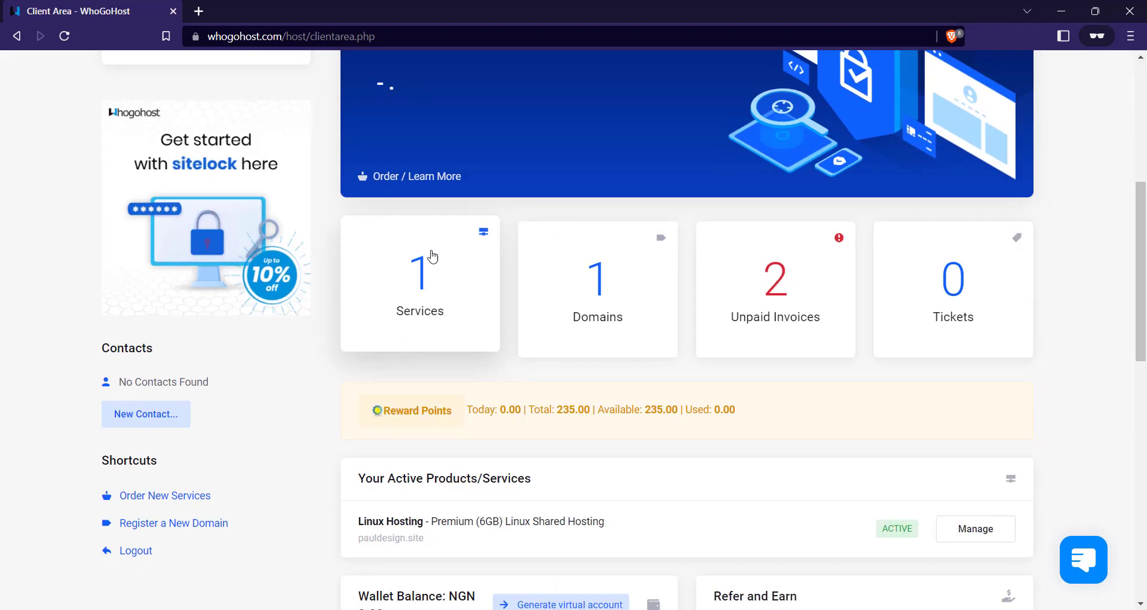
left_click(394, 297)
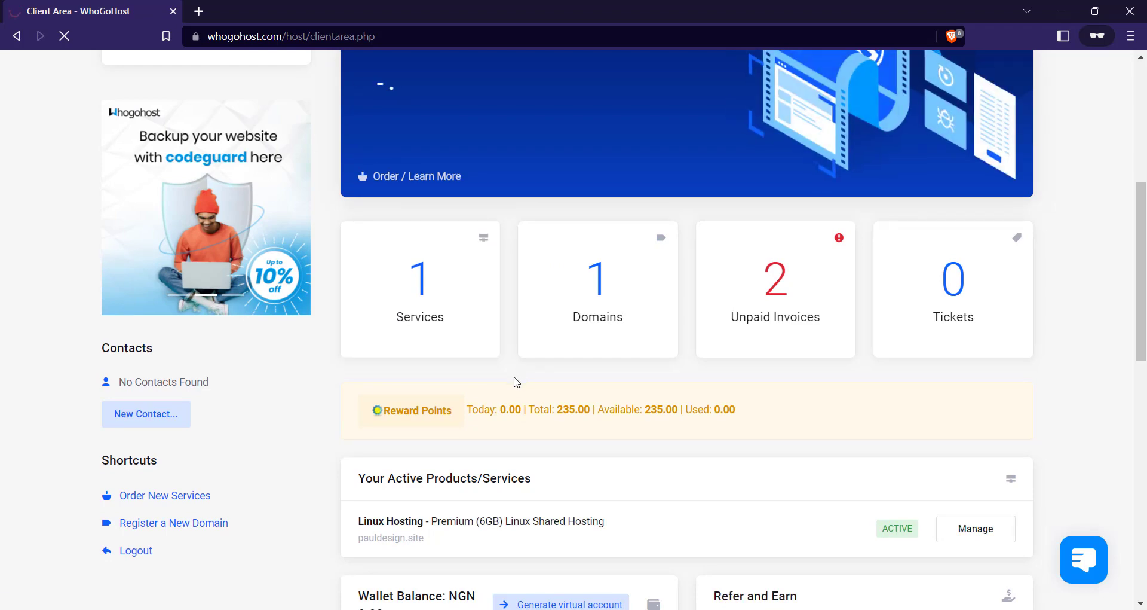
scroll(508, 299, "down", 2)
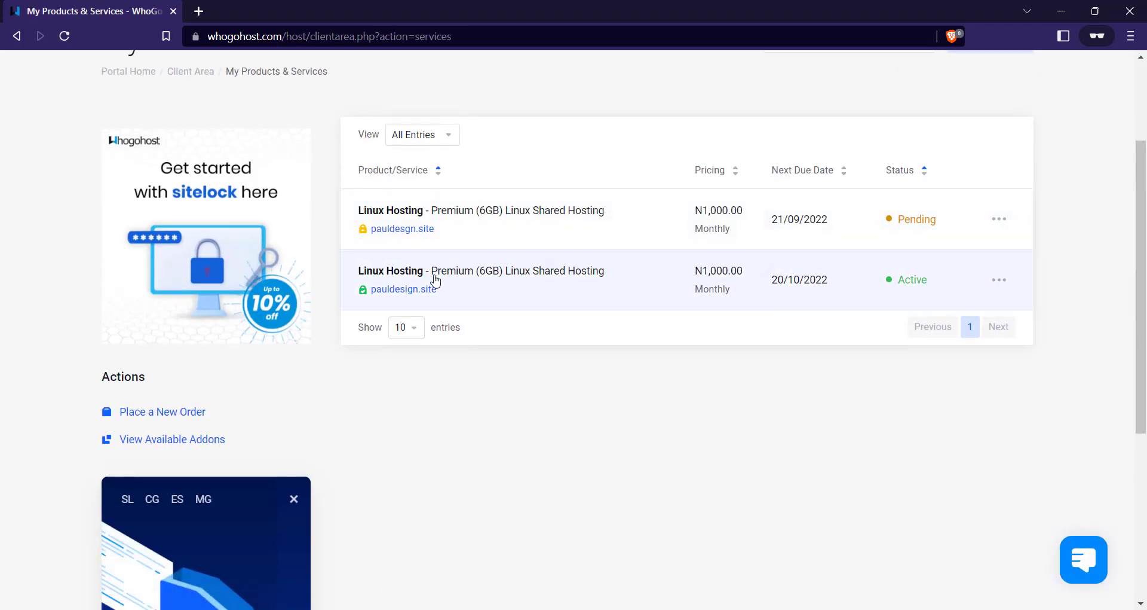
left_click(496, 289)
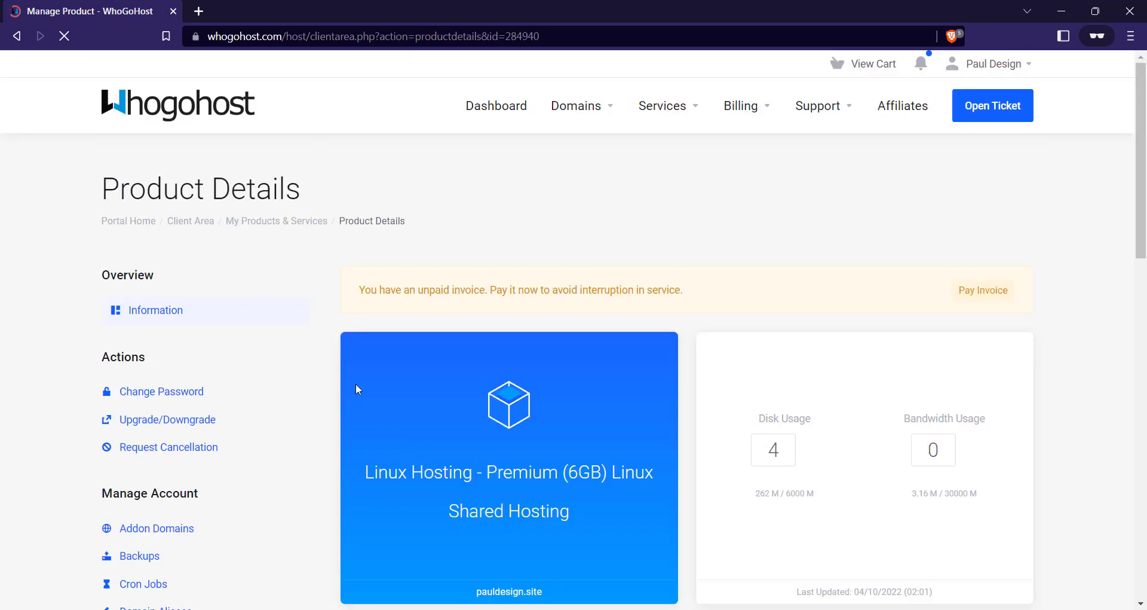
Open cPanel for the hosting account through its One Click Login option
scroll(349, 367, "down", 15)
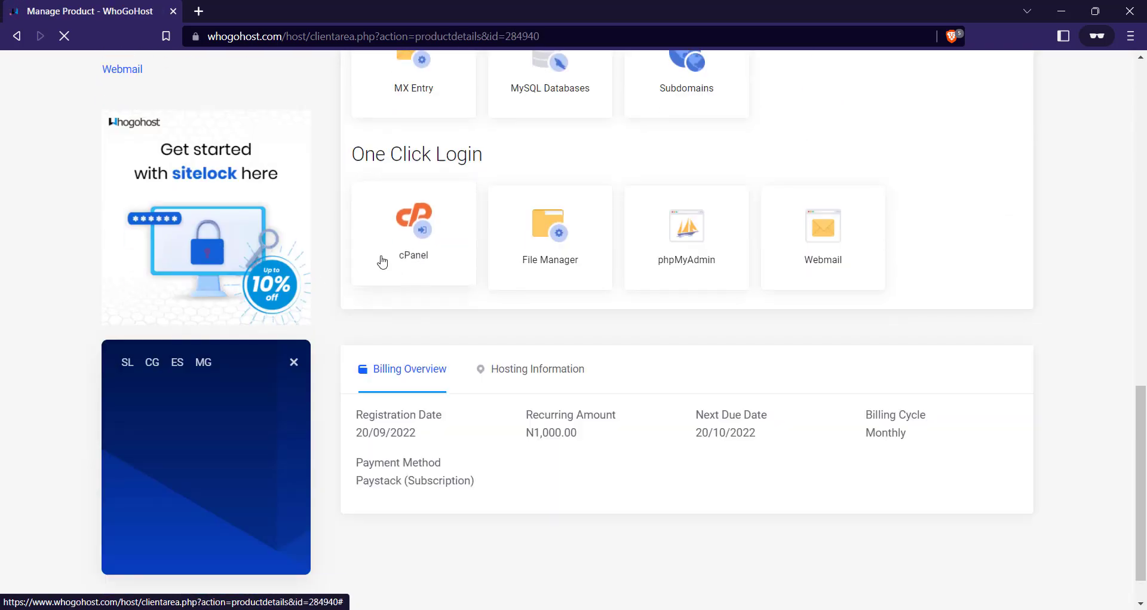
scroll(418, 269, "up", 7)
scroll(554, 298, "down", 6)
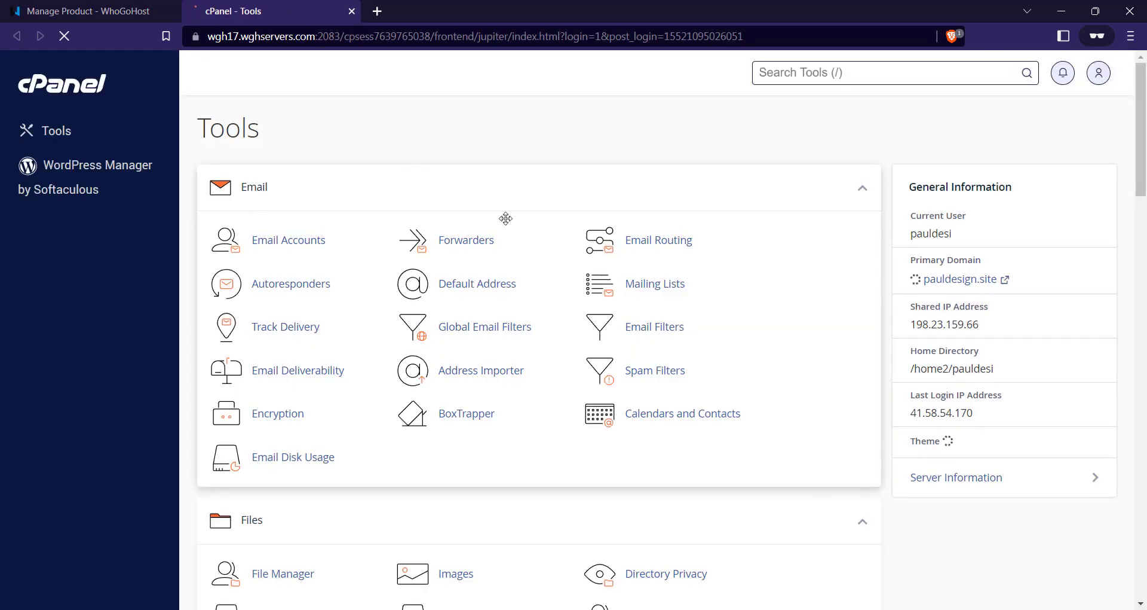
Open the SSL/TLS Status tool from cPanel's Security section
scroll(507, 186, "down", 1)
scroll(359, 209, "up", 1)
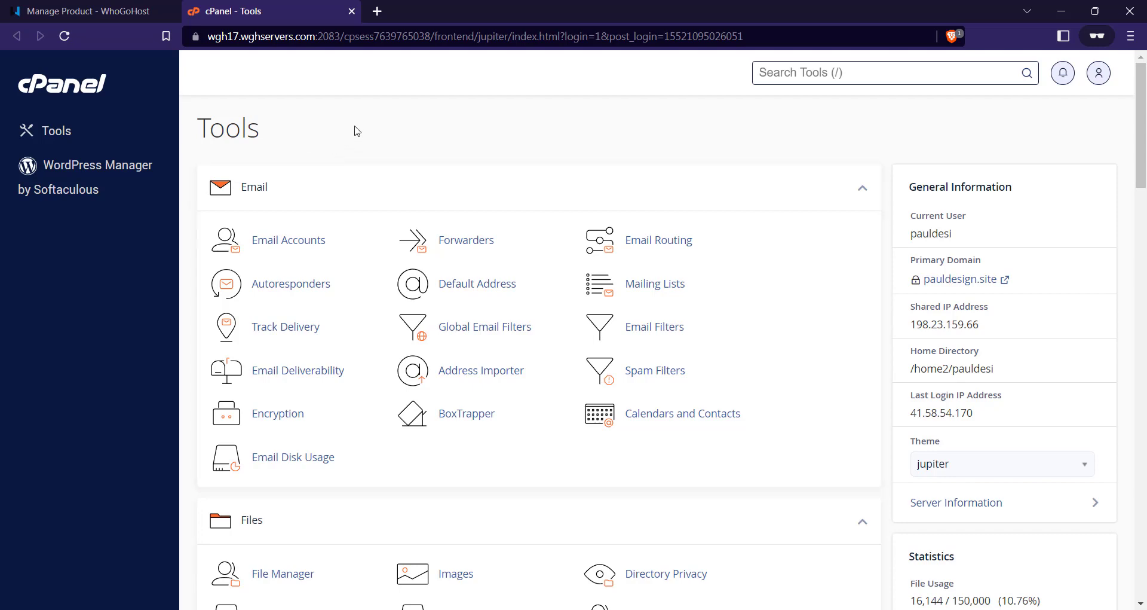
scroll(411, 136, "down", 10)
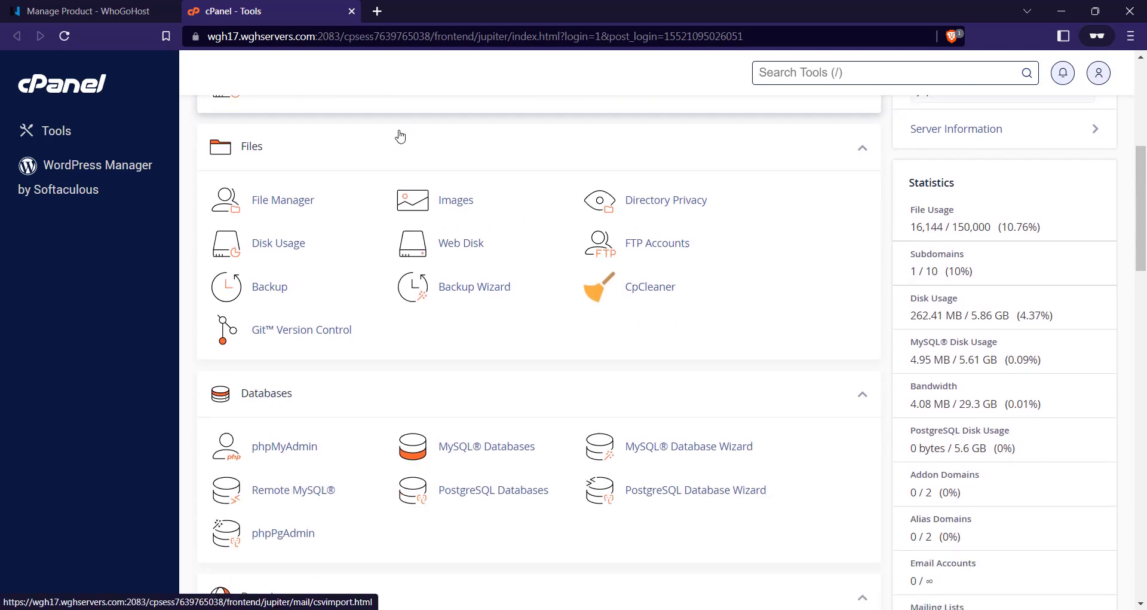
scroll(396, 141, "down", 9)
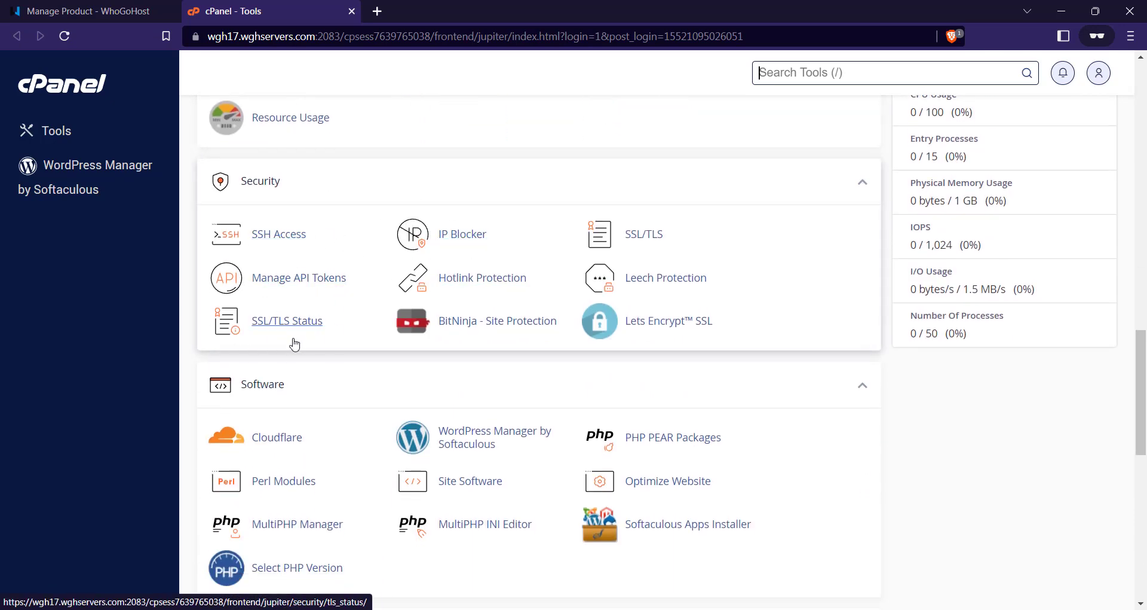
left_click(310, 323)
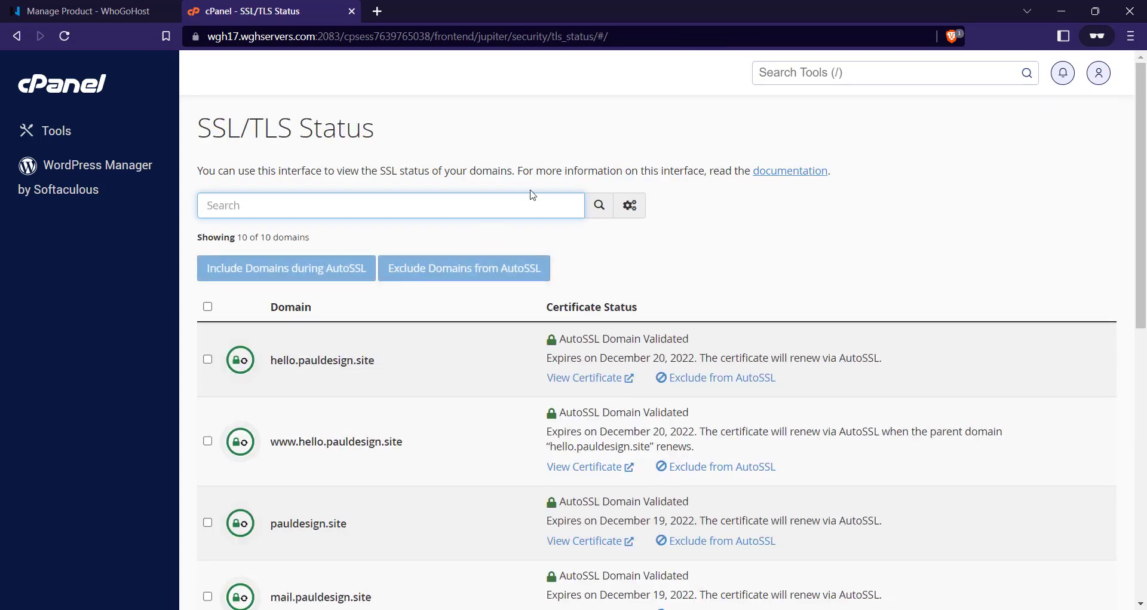
Review the certificate status of every listed domain and run AutoSSL
scroll(764, 205, "down", 3)
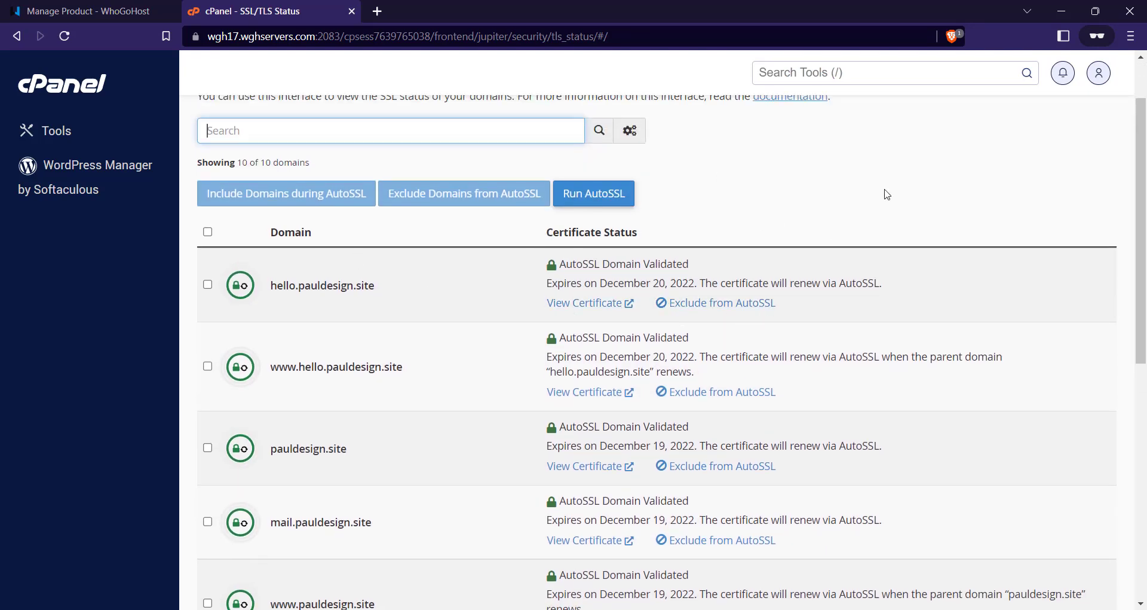
scroll(806, 192, "down", 6)
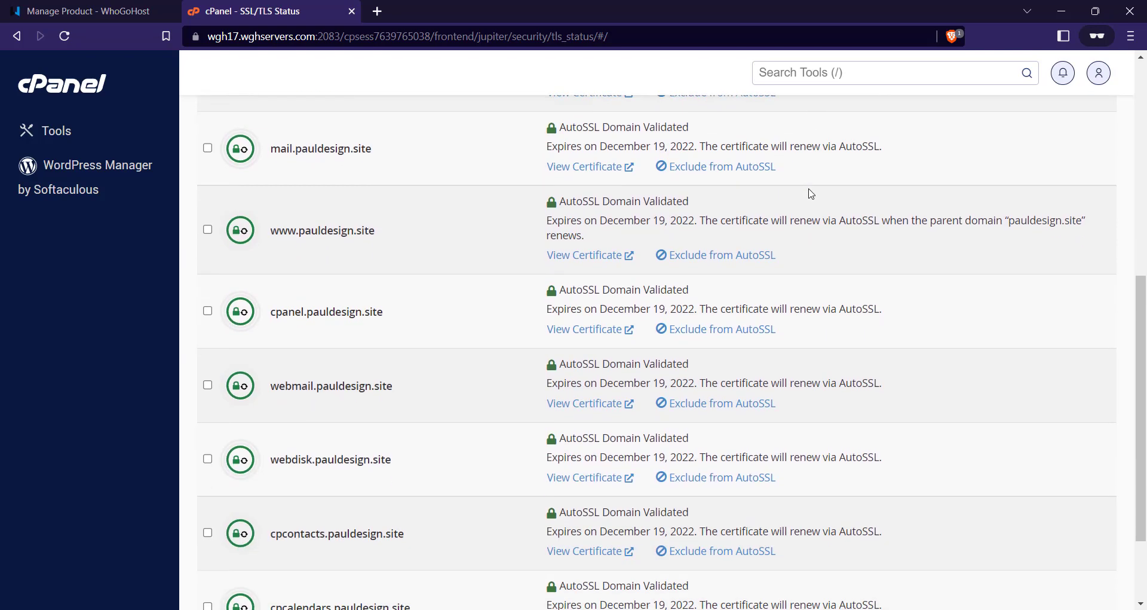
scroll(811, 193, "down", 2)
scroll(325, 313, "up", 7)
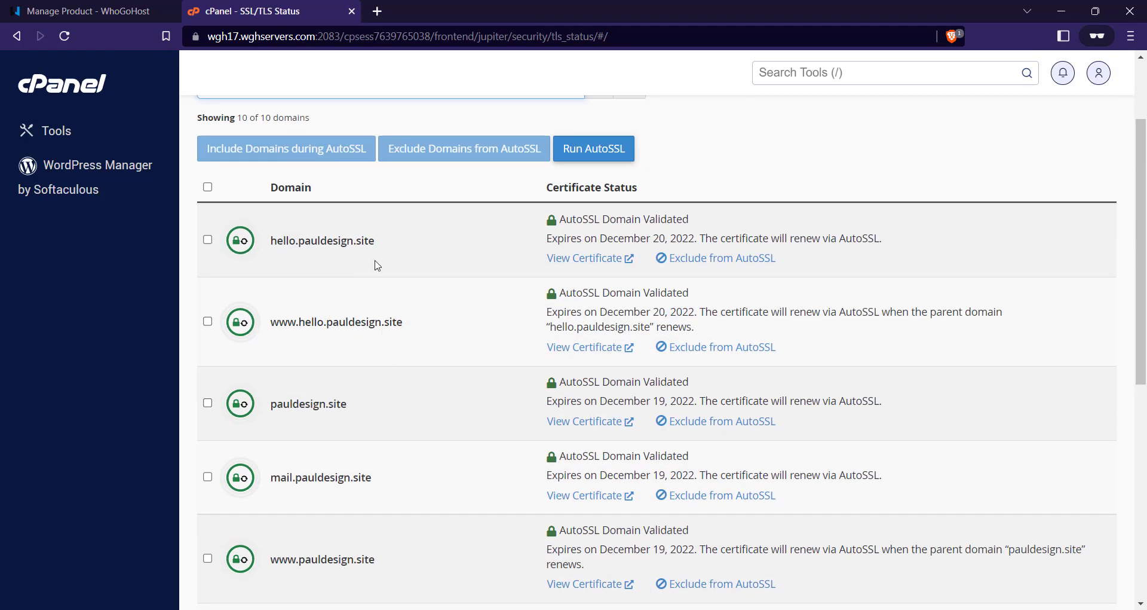
scroll(377, 263, "down", 1)
scroll(366, 253, "down", 6)
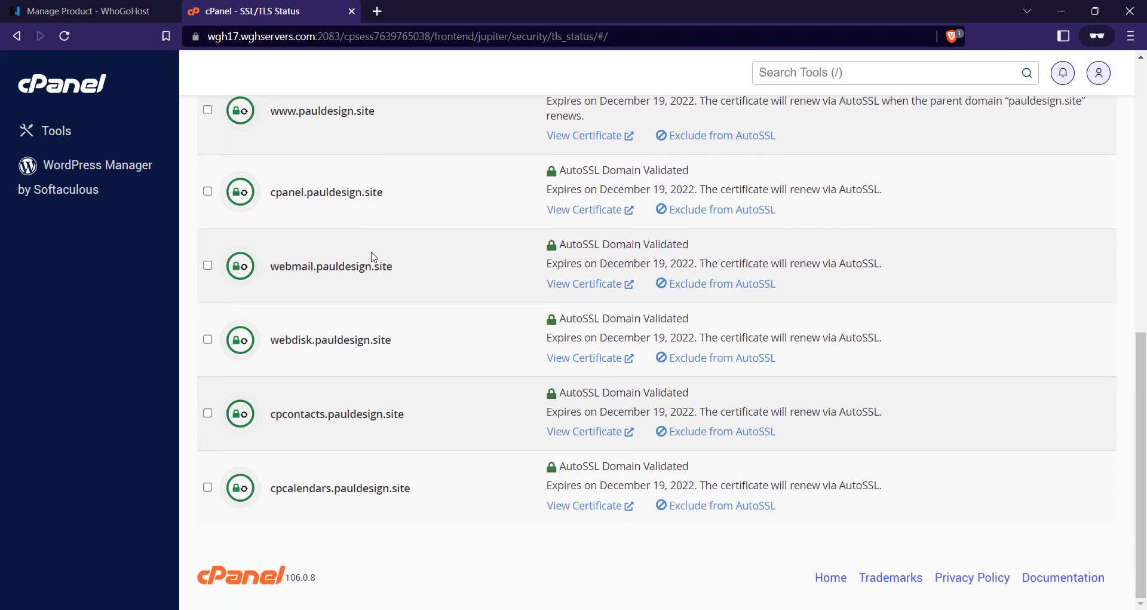
scroll(434, 365, "up", 4)
scroll(436, 369, "up", 5)
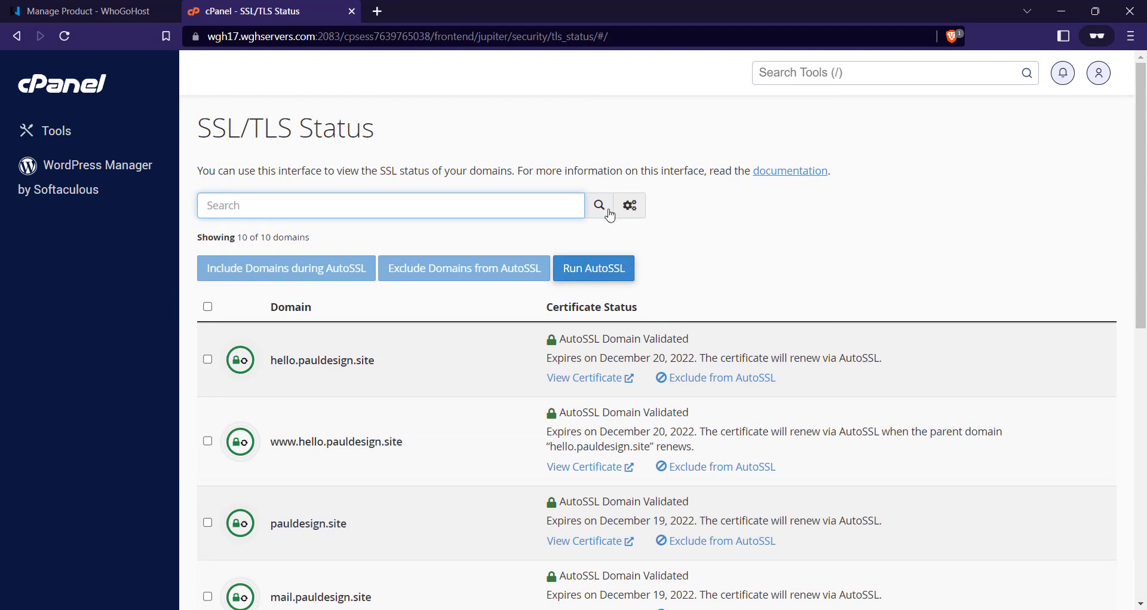
left_click(594, 269)
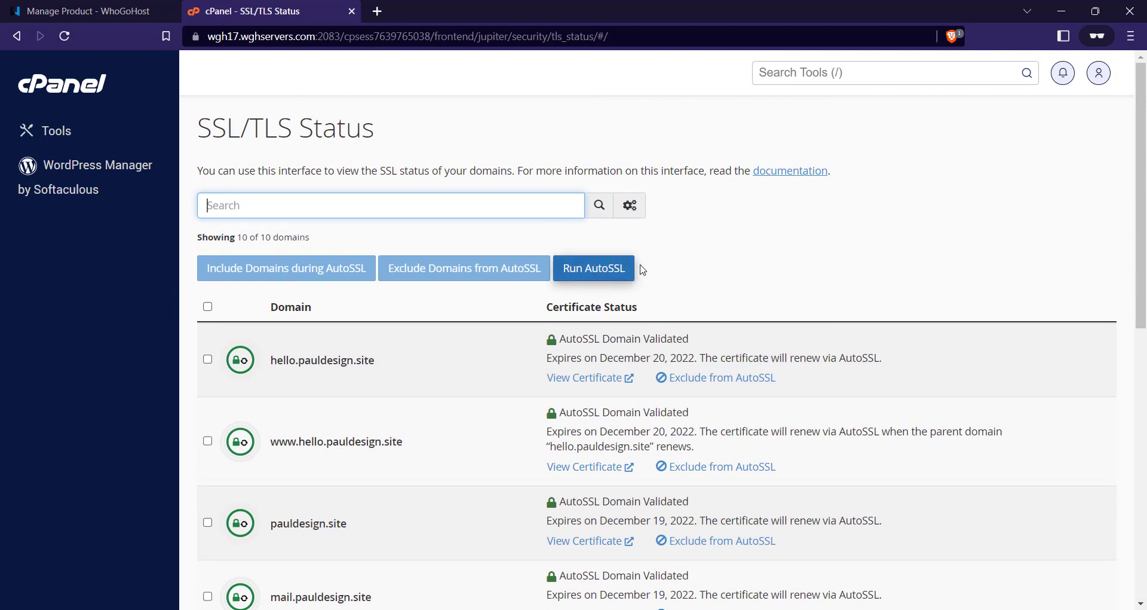
left_click(621, 271)
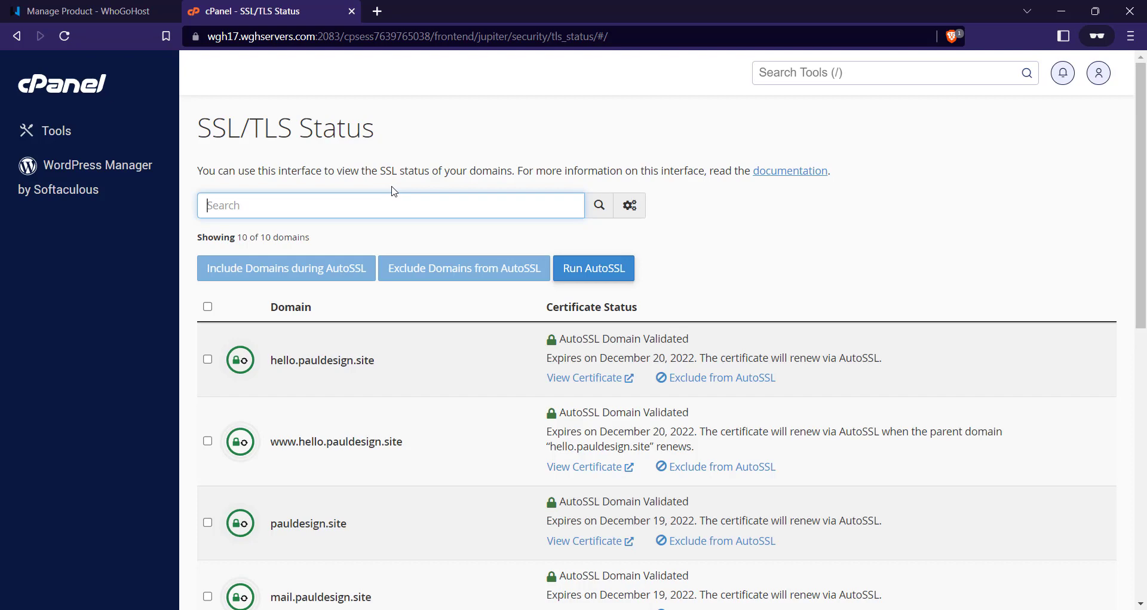
Return to the cPanel tools overview and open WordPress in the Softaculous Apps Installer
left_click(81, 83)
scroll(325, 154, "down", 20)
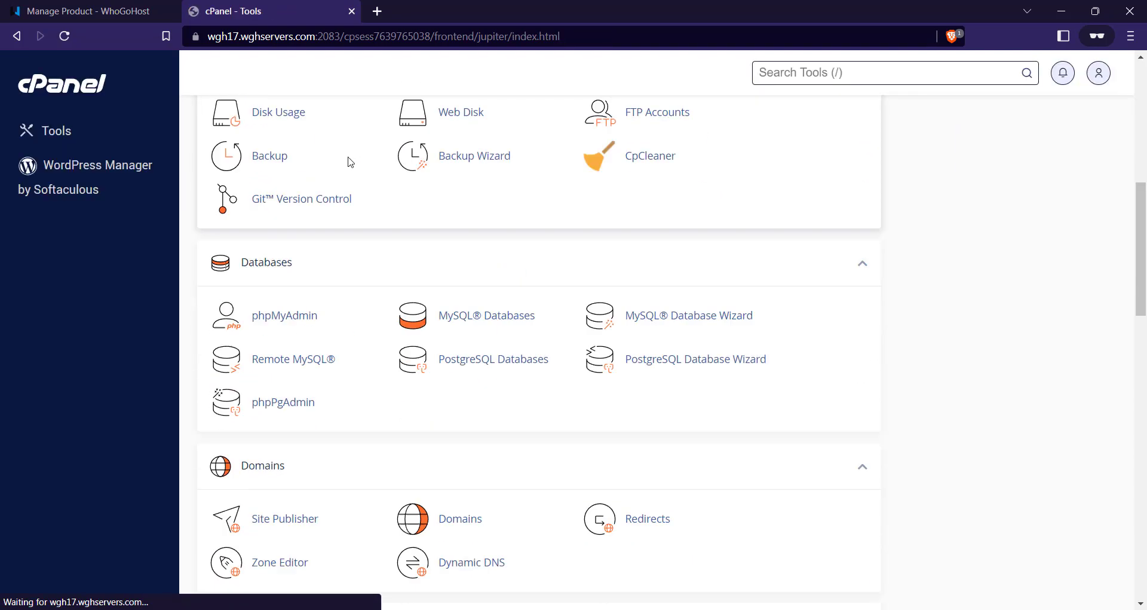
scroll(352, 159, "down", 10)
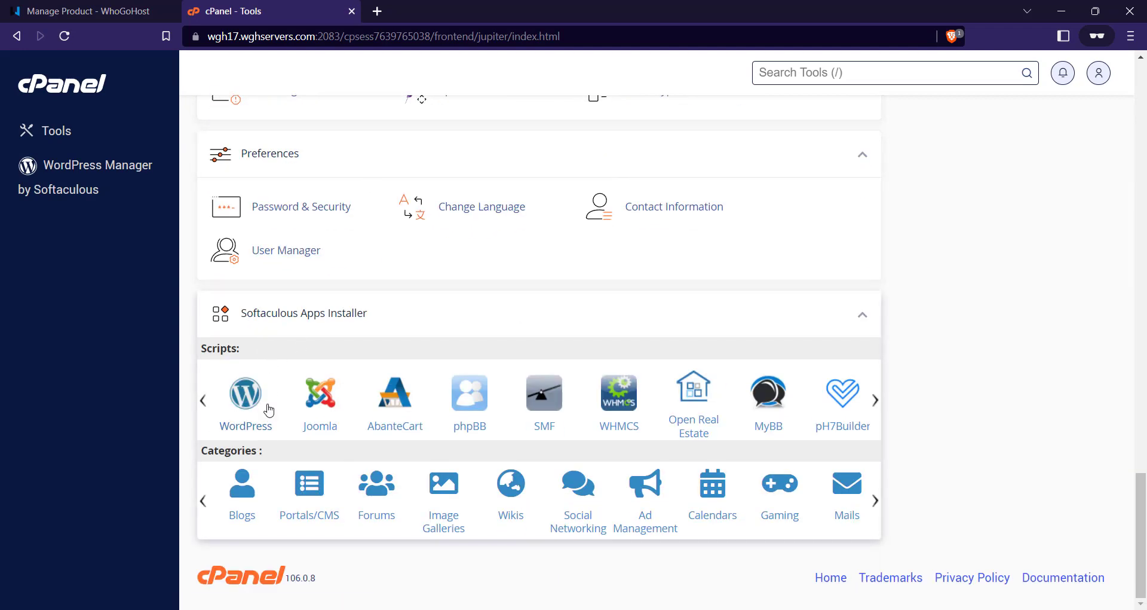
left_click(263, 423)
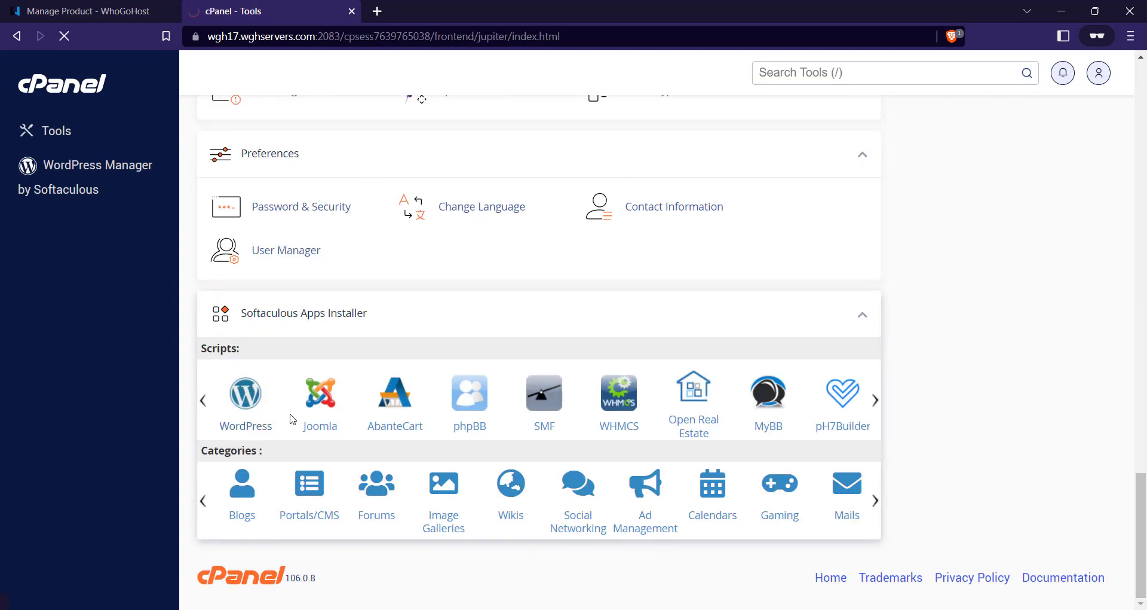
scroll(427, 243, "down", 1)
scroll(428, 243, "down", 8)
scroll(635, 293, "up", 6)
scroll(604, 170, "up", 4)
scroll(604, 170, "down", 10)
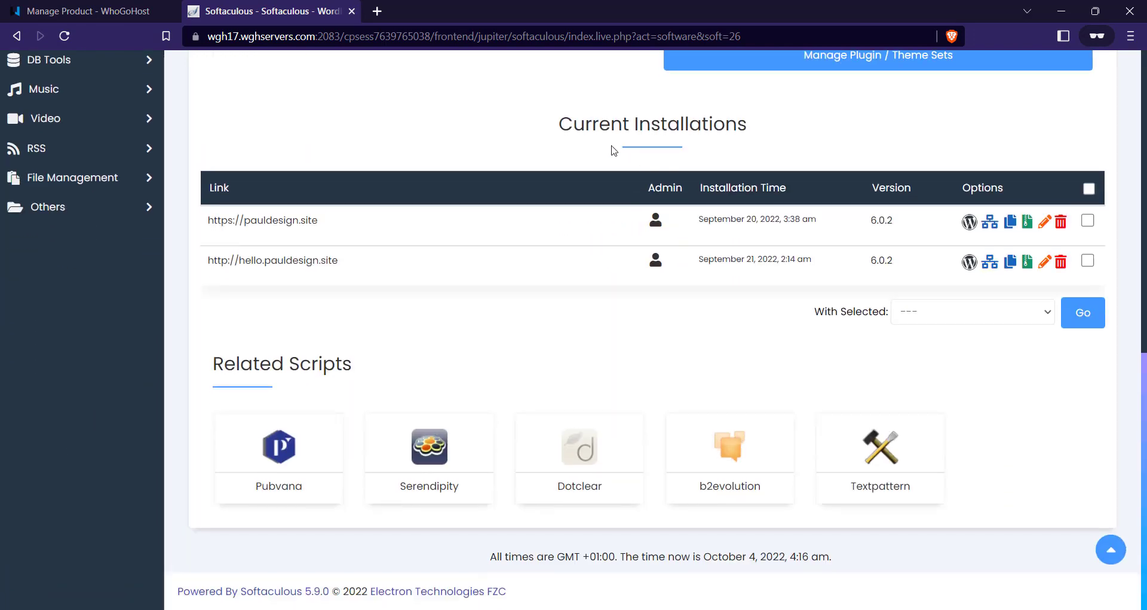
scroll(693, 144, "up", 10)
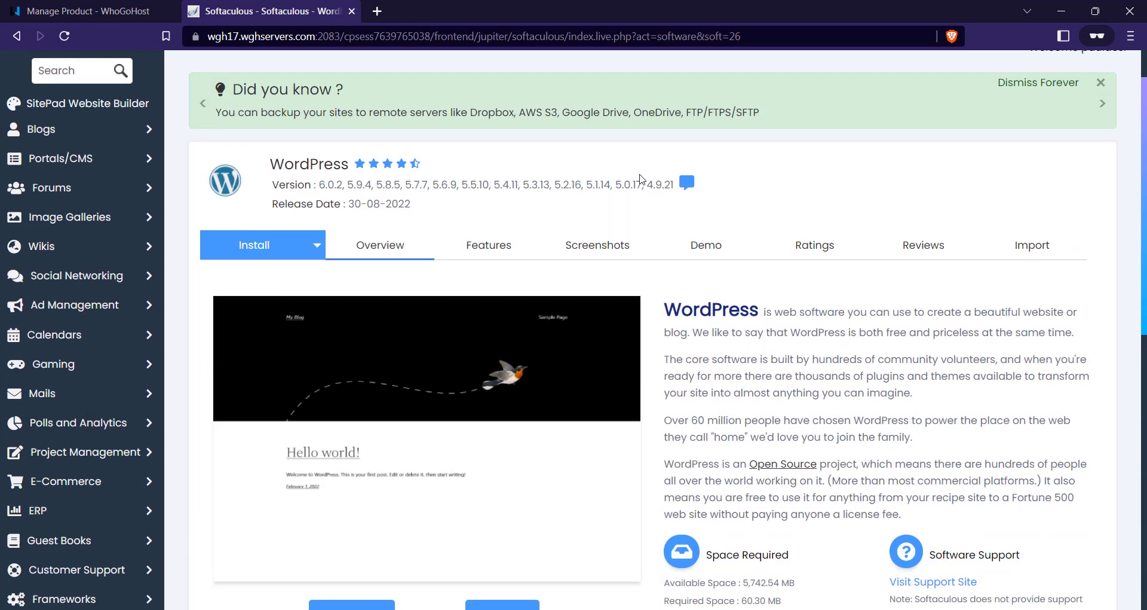
scroll(640, 178, "down", 9)
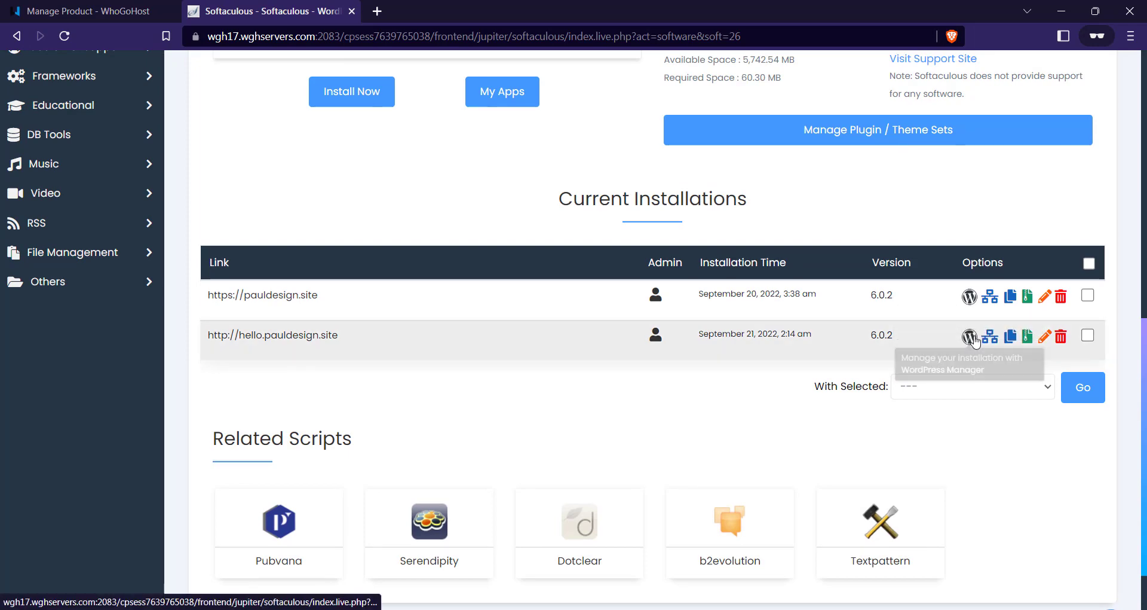
left_click(970, 338)
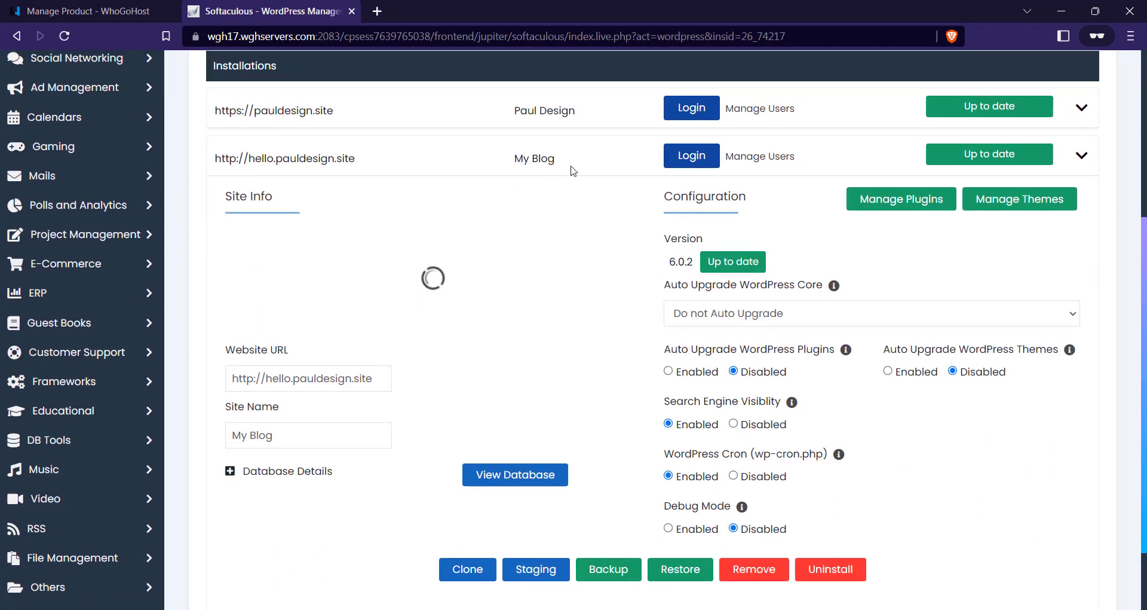
Log in to the WordPress dashboard of hello.pauldesign.site and check the browser's connection security details for the site
scroll(572, 171, "up", 1)
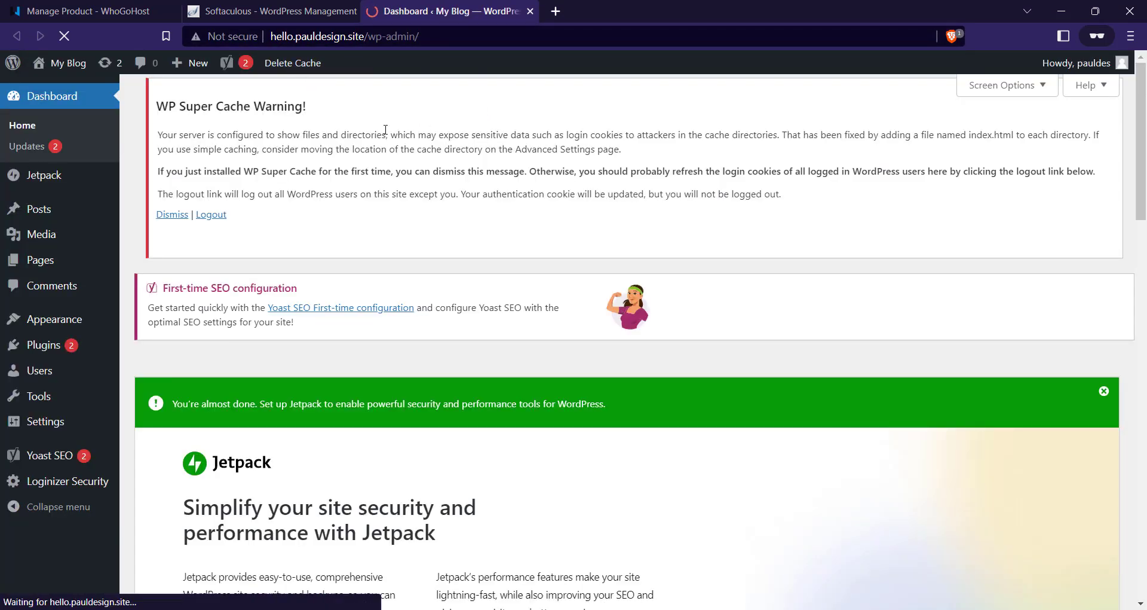
left_click(218, 37)
left_click(313, 17)
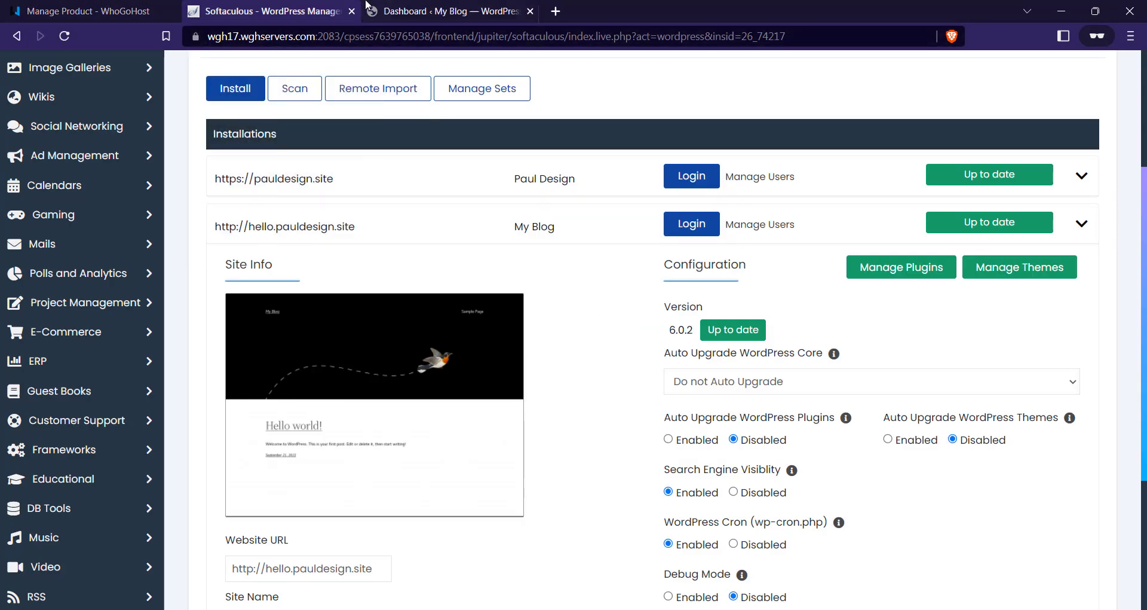
left_click(413, 11)
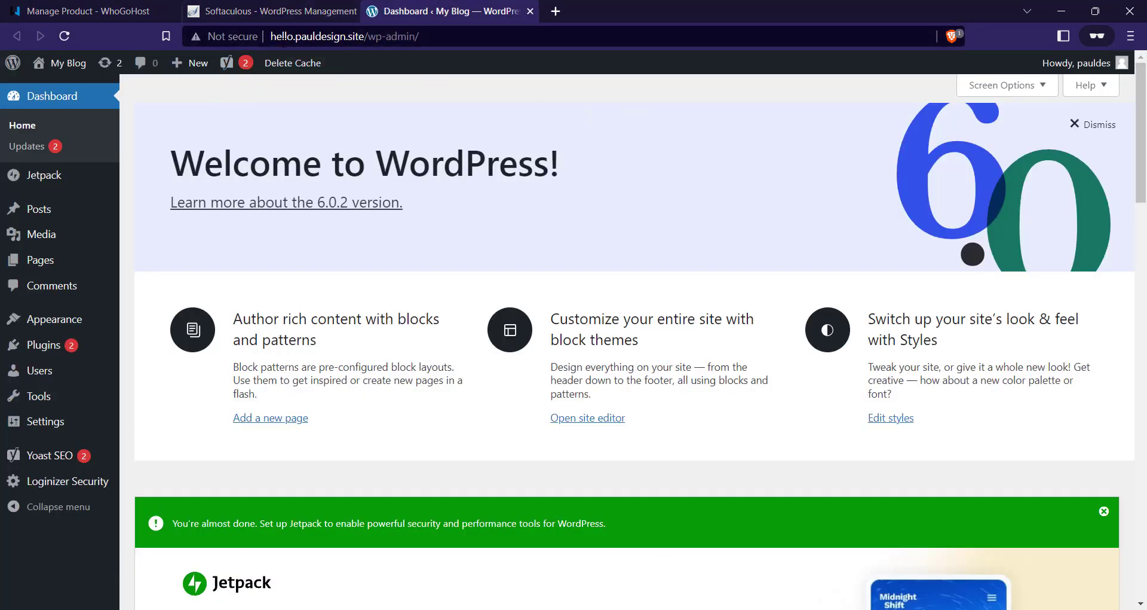
left_click(231, 36)
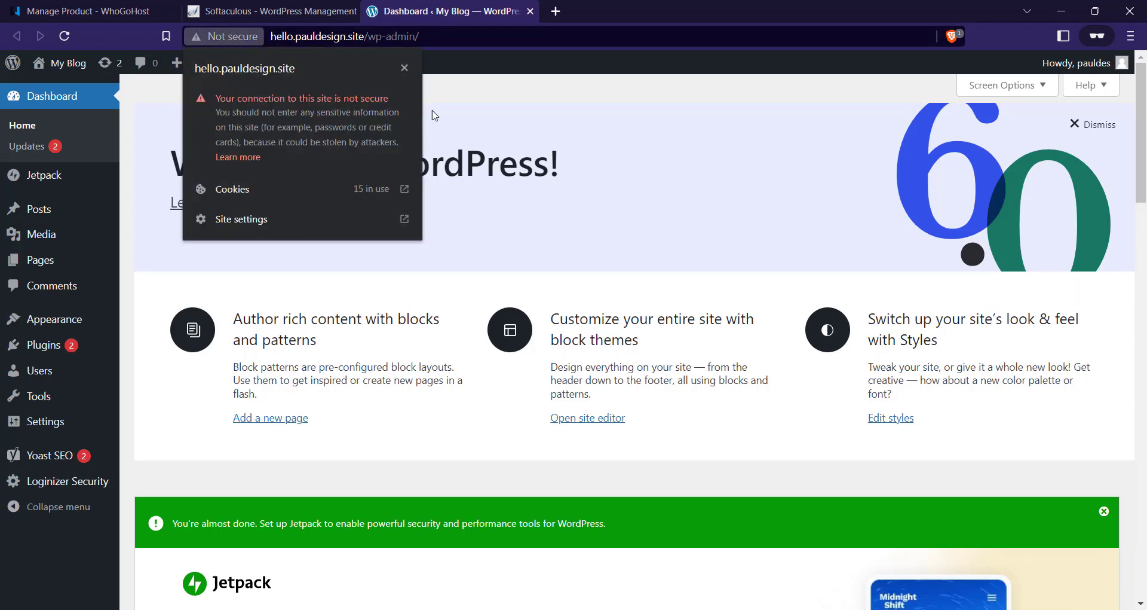
left_click(405, 67)
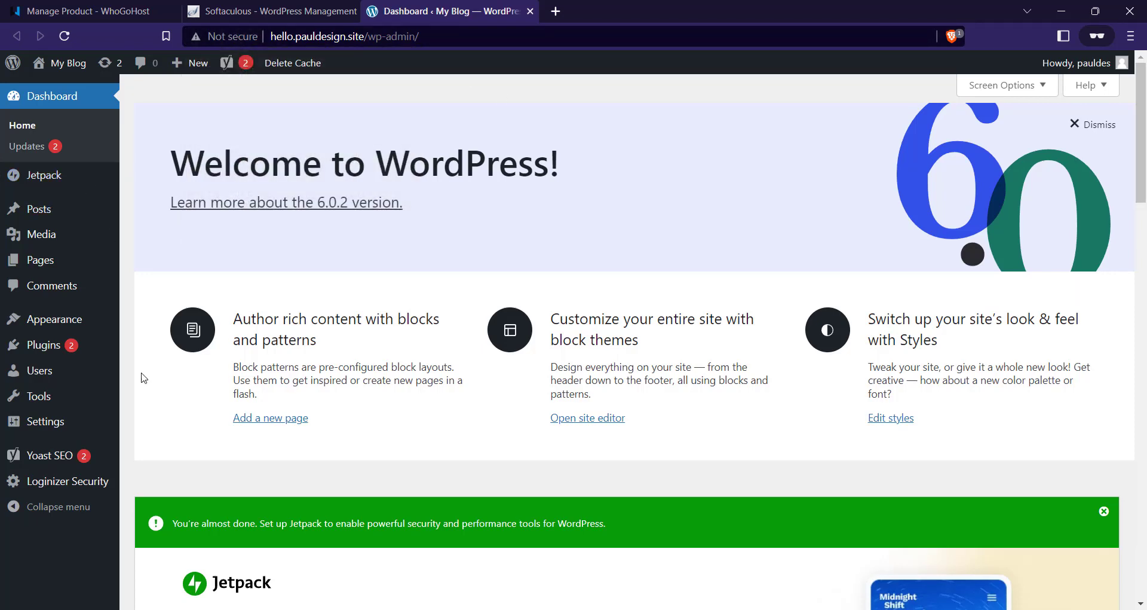
Open the page for adding new plugins to the WordPress site
left_click(61, 352)
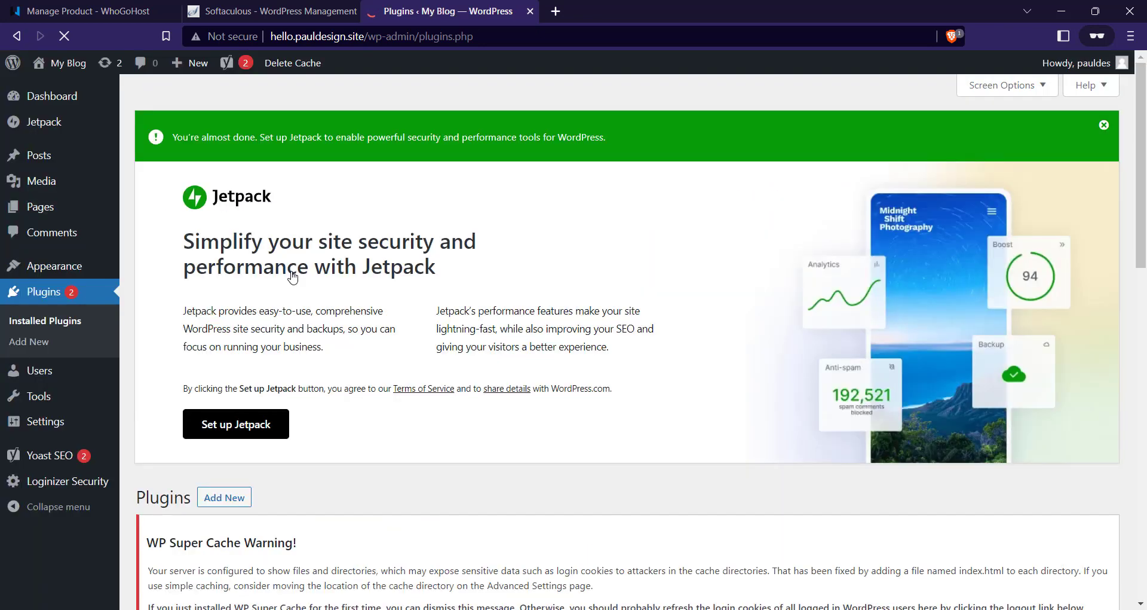
scroll(333, 239, "down", 6)
scroll(333, 239, "up", 4)
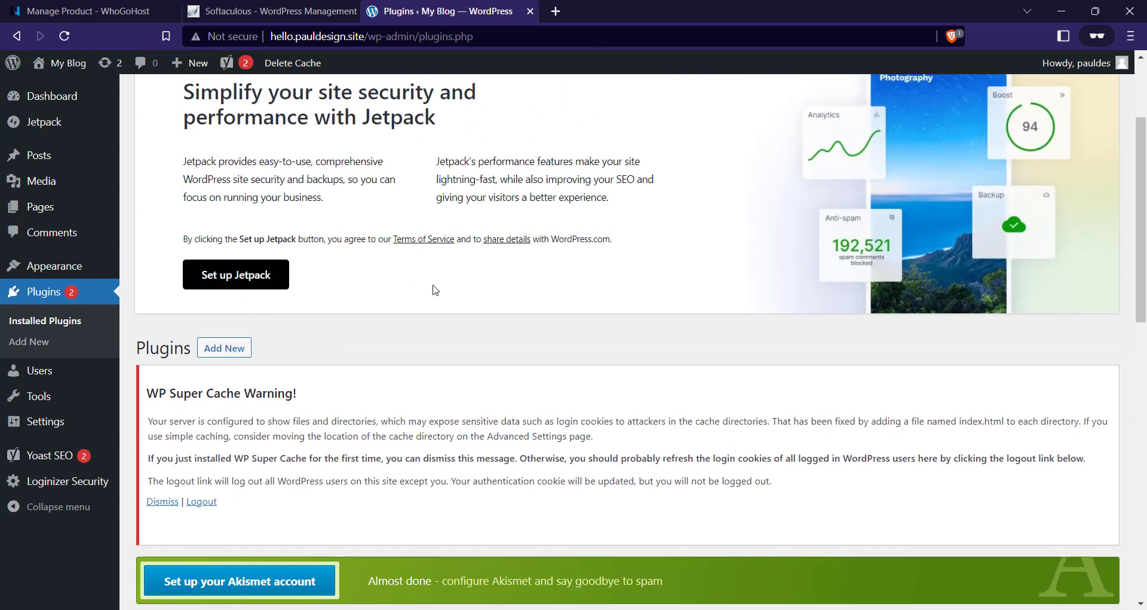
scroll(333, 239, "down", 4)
scroll(294, 271, "up", 2)
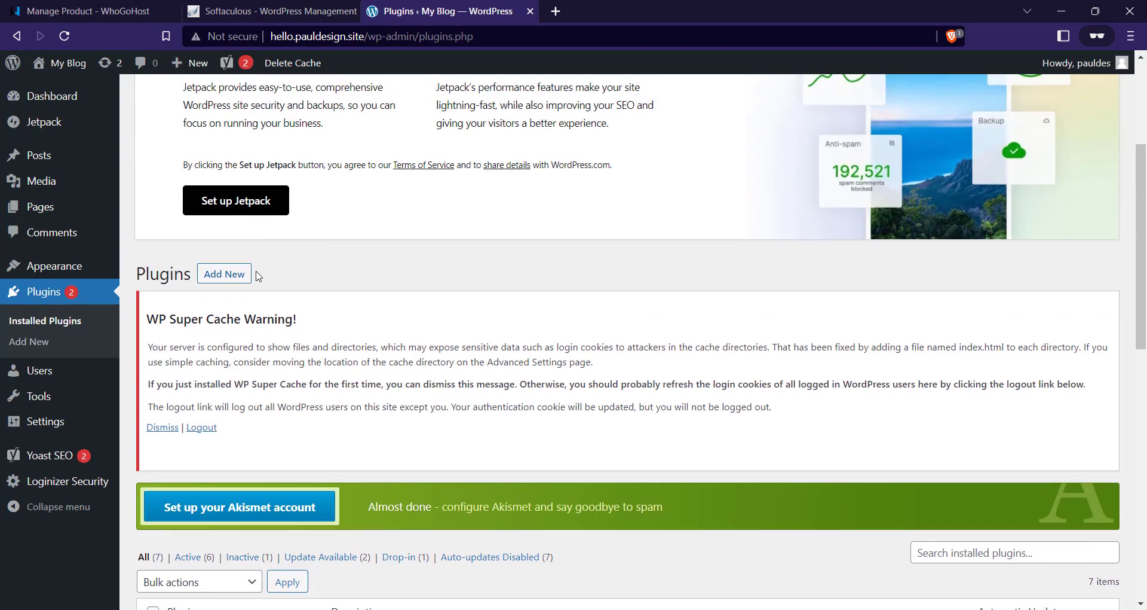
scroll(341, 222, "up", 4)
scroll(239, 281, "down", 4)
left_click(248, 286)
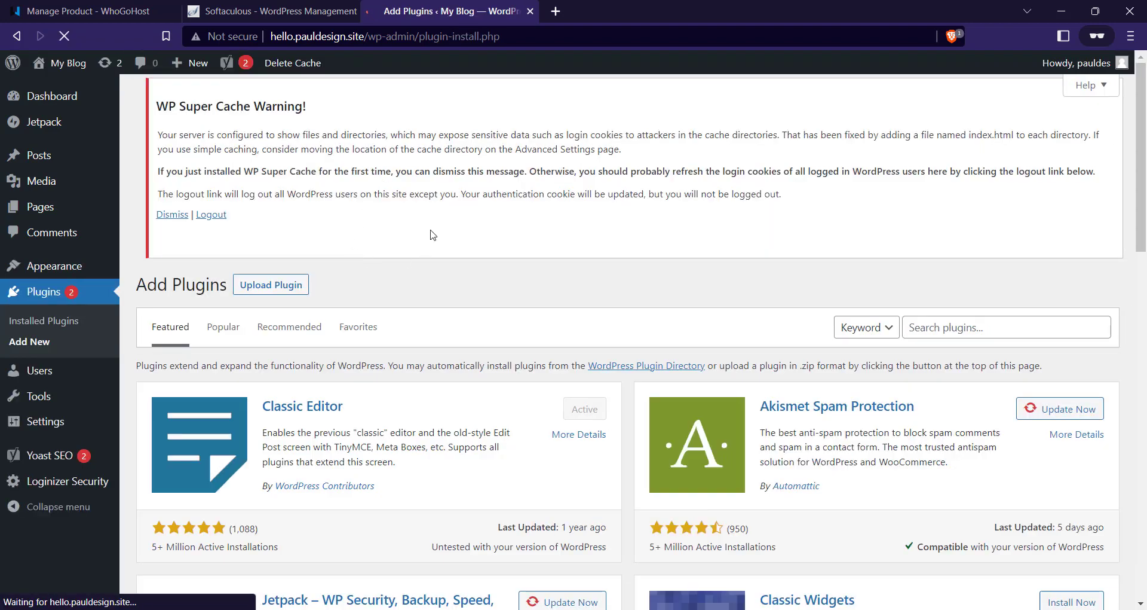
Search the plugin directory for "really simple ssl", then install and activate the Really Simple SSL plugin
left_click(956, 329)
type("really simple ssl")
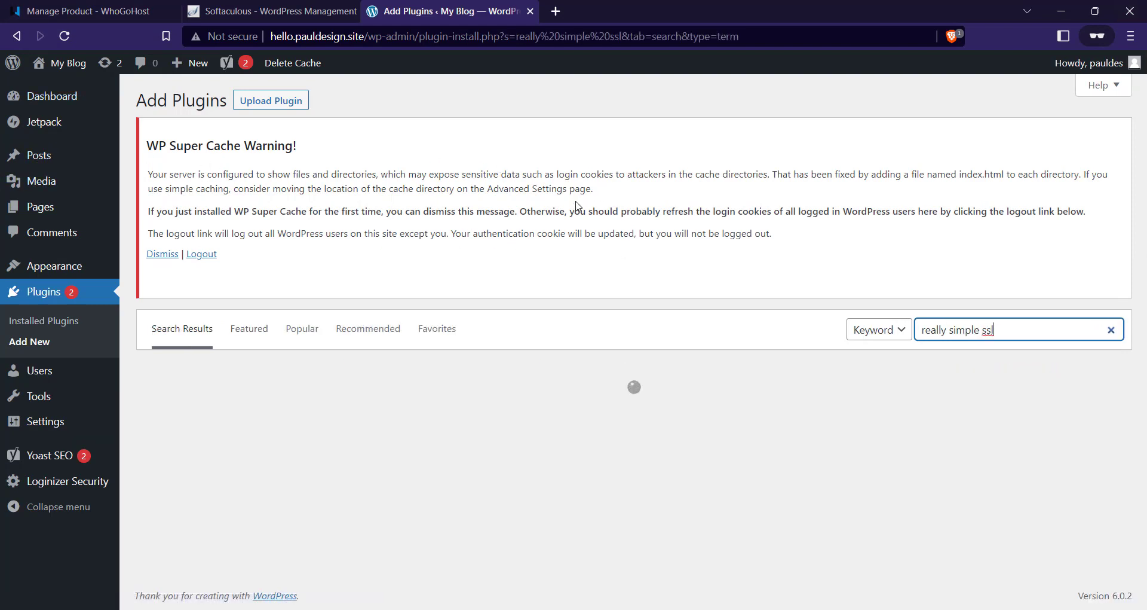
scroll(509, 311, "down", 3)
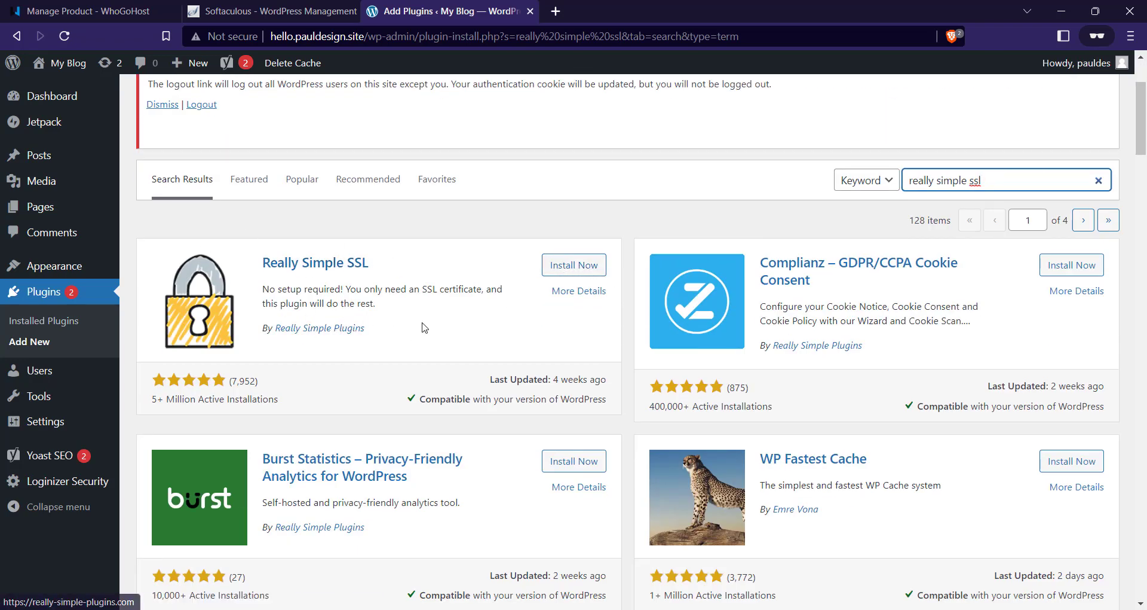
left_click(568, 270)
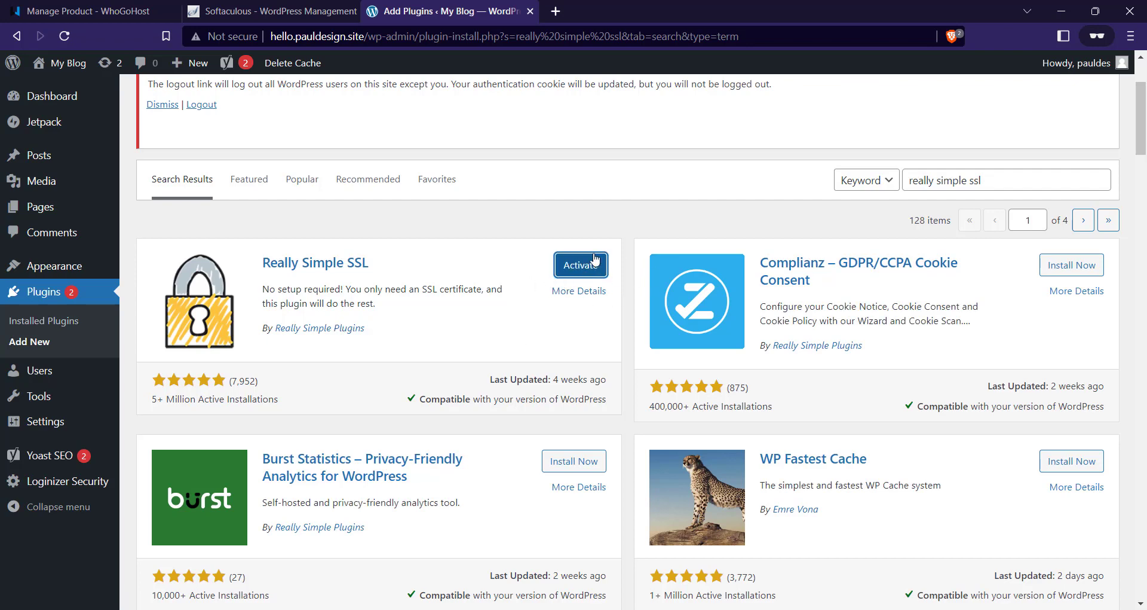
left_click(589, 271)
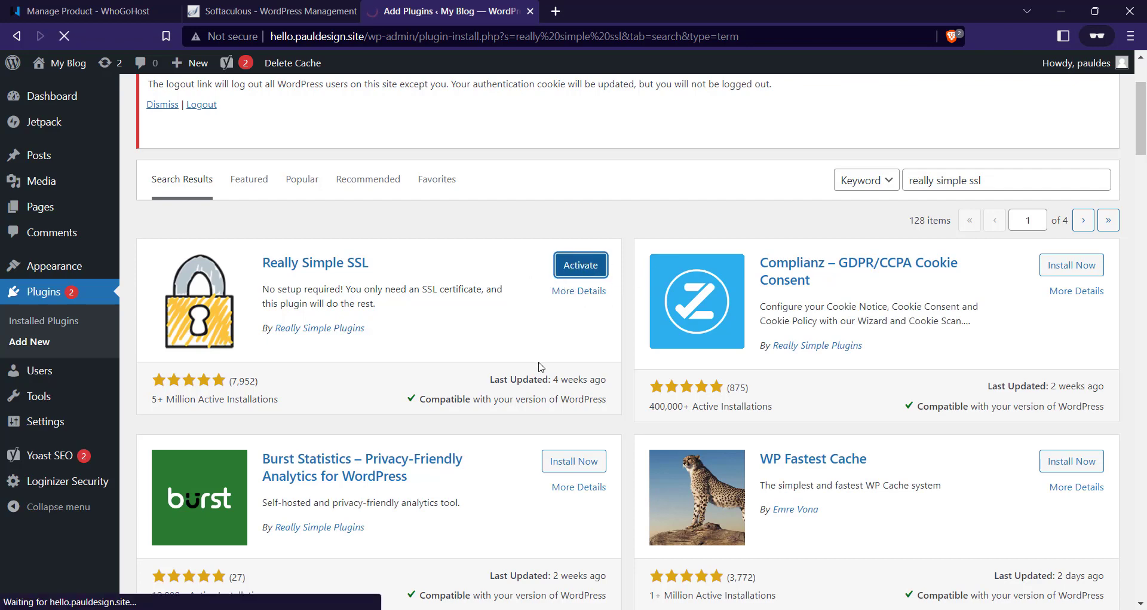
Activate SSL for the site from the Really Simple SSL migration notice on the plugins page
scroll(391, 184, "down", 5)
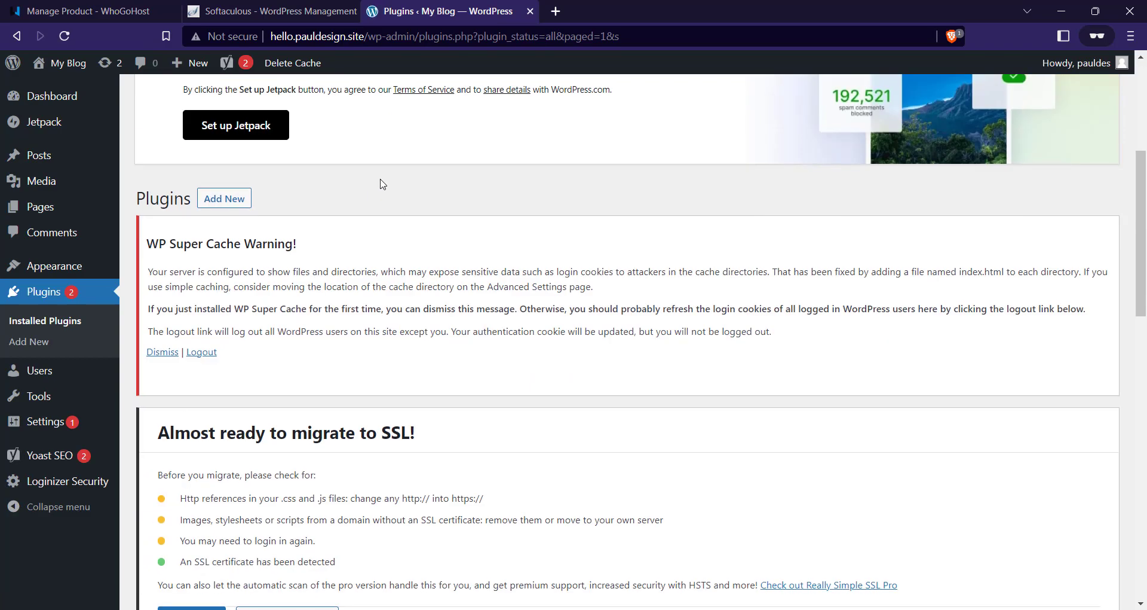
scroll(391, 184, "up", 5)
scroll(303, 142, "down", 3)
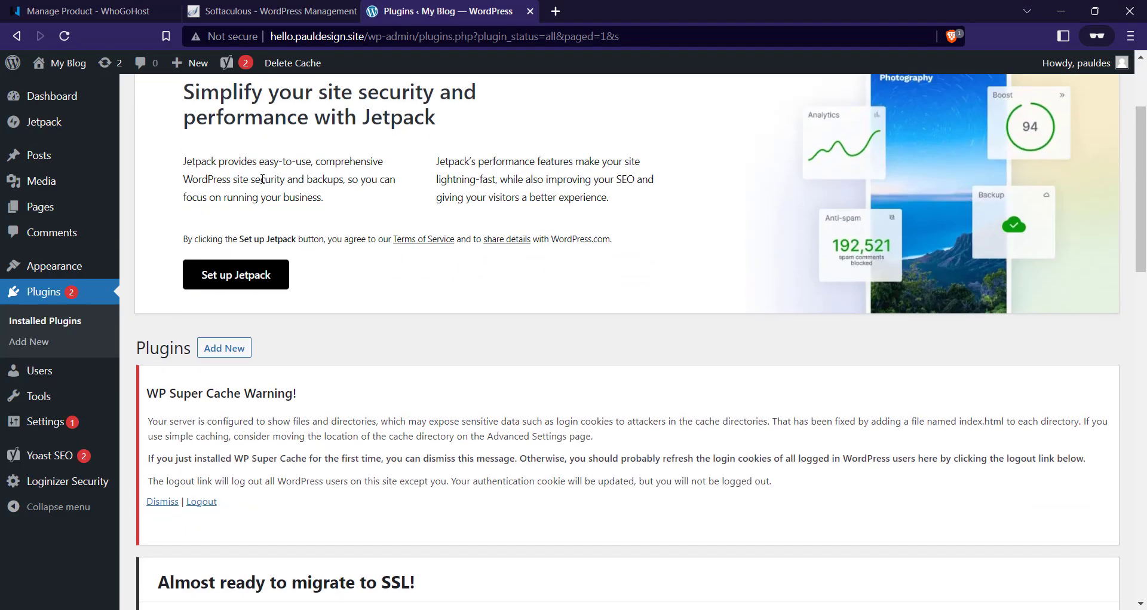
scroll(278, 193, "down", 8)
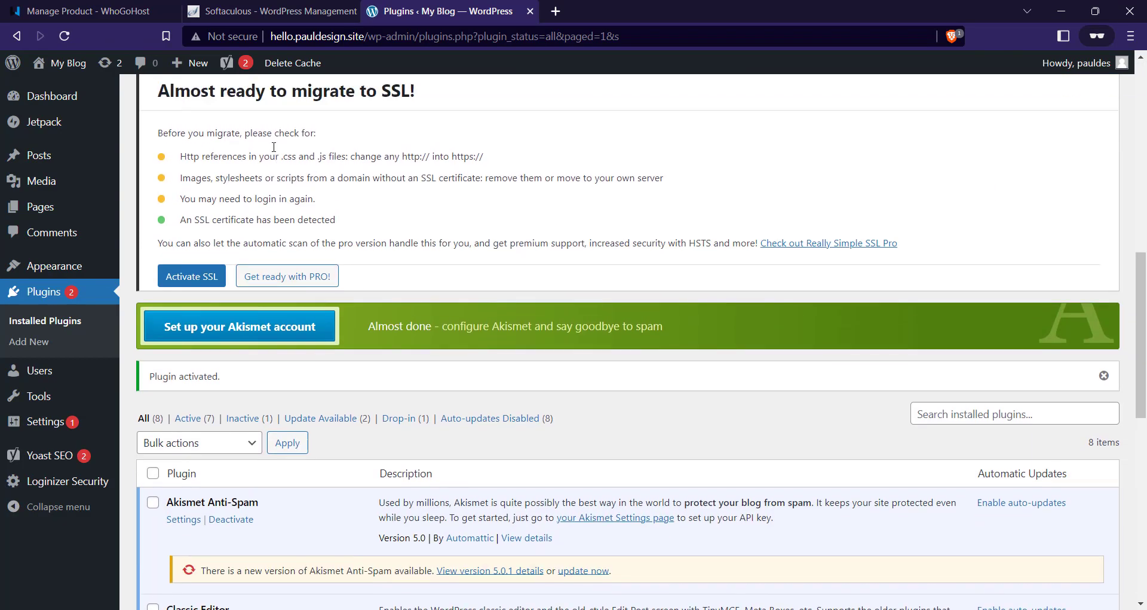
scroll(293, 133, "up", 1)
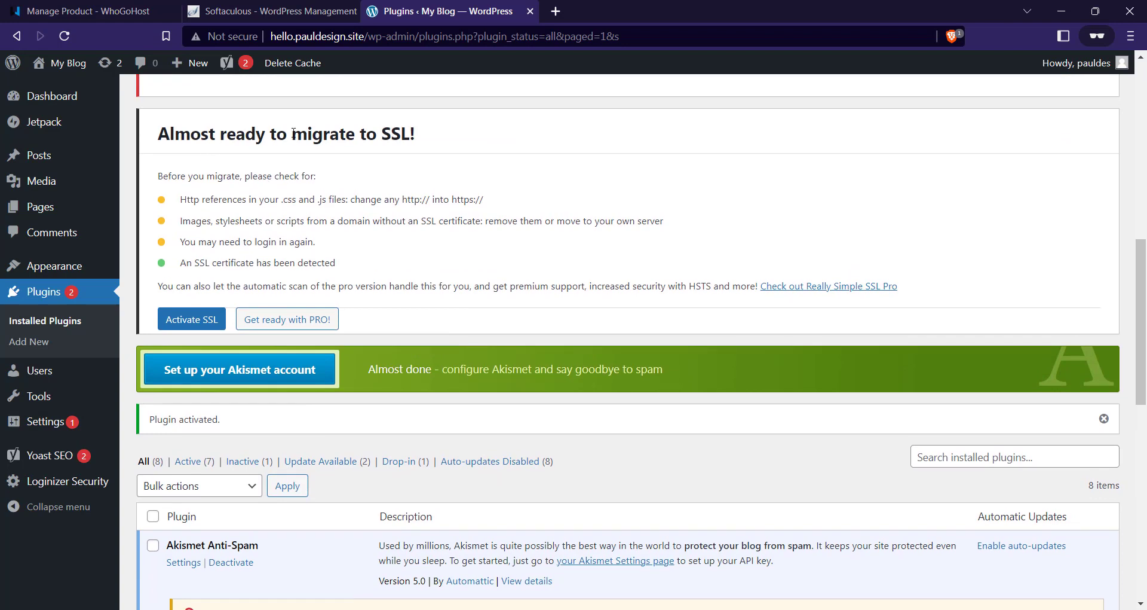
left_click(193, 321)
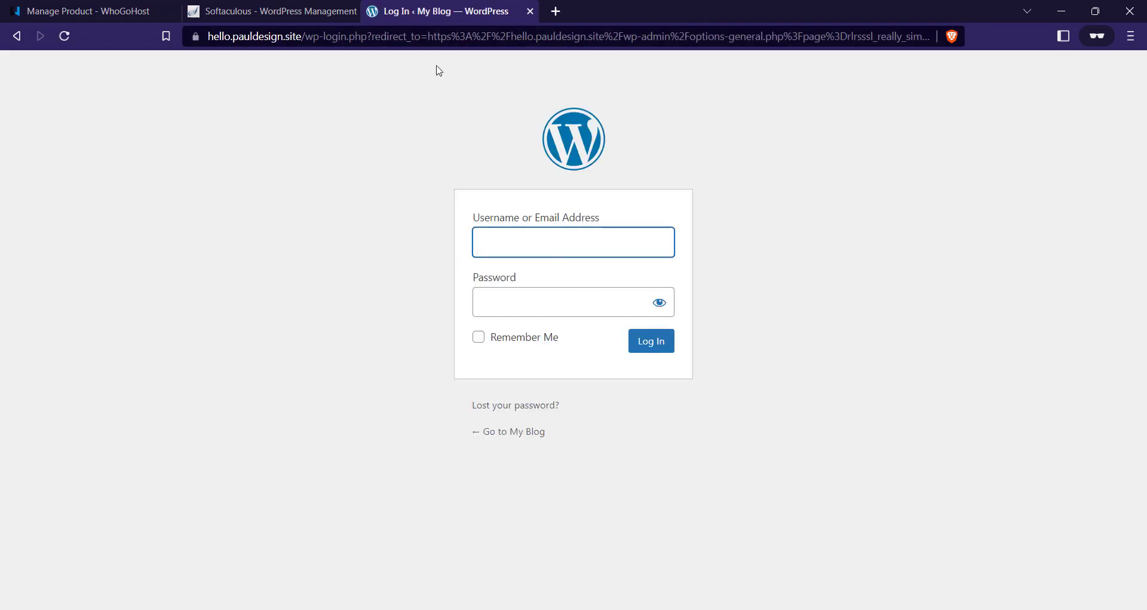
Log back in to the hello.pauldesign.site dashboard through Softaculous and check the site's connection security information
left_click(531, 11)
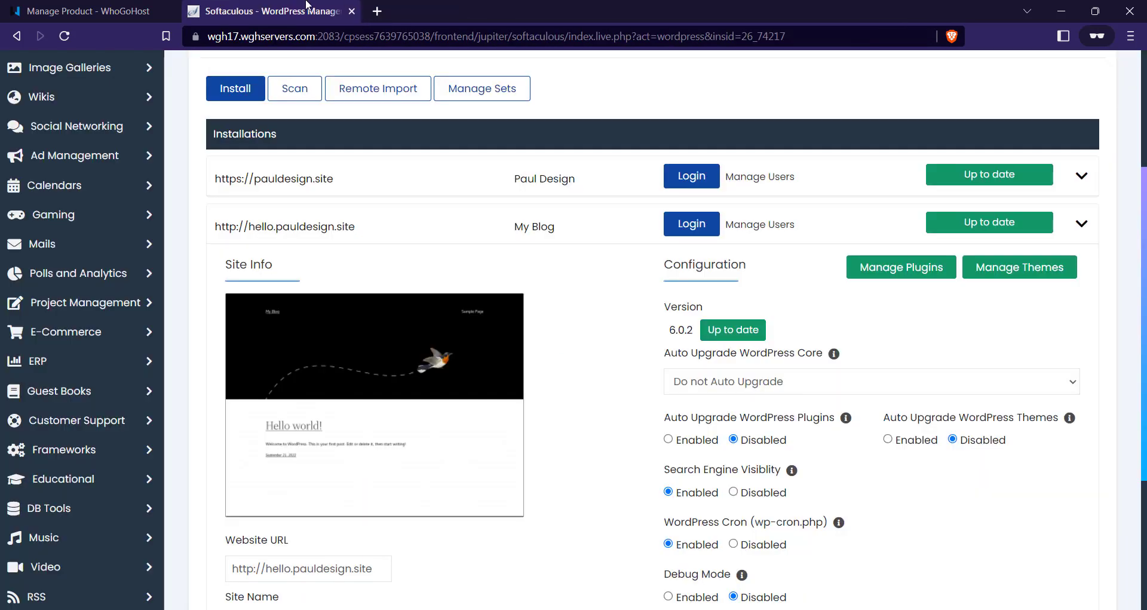
left_click(684, 227)
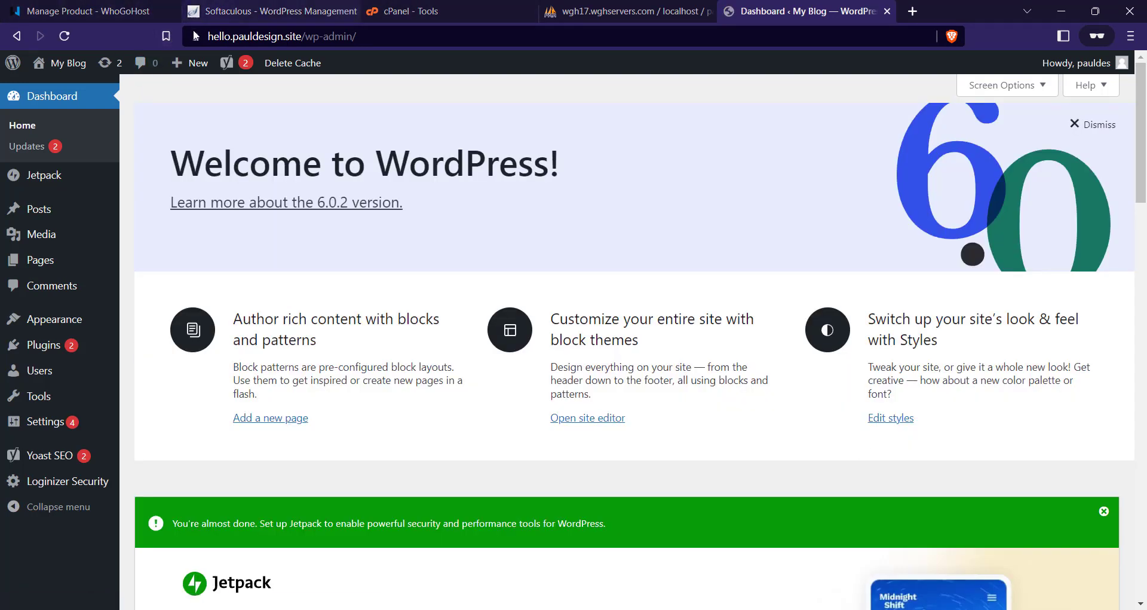
left_click(195, 36)
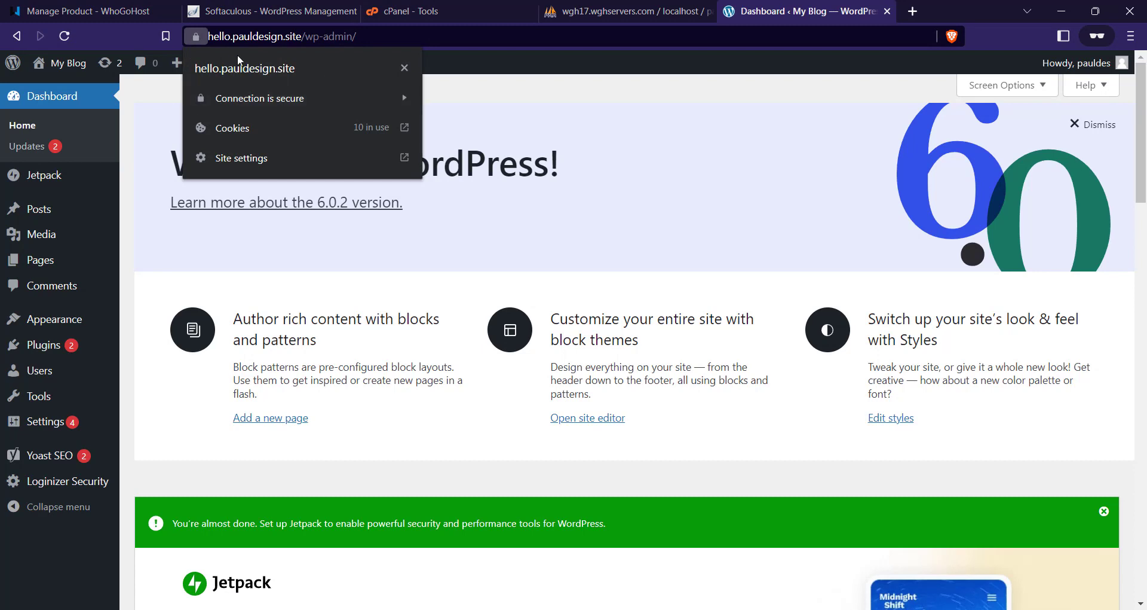
left_click(196, 36)
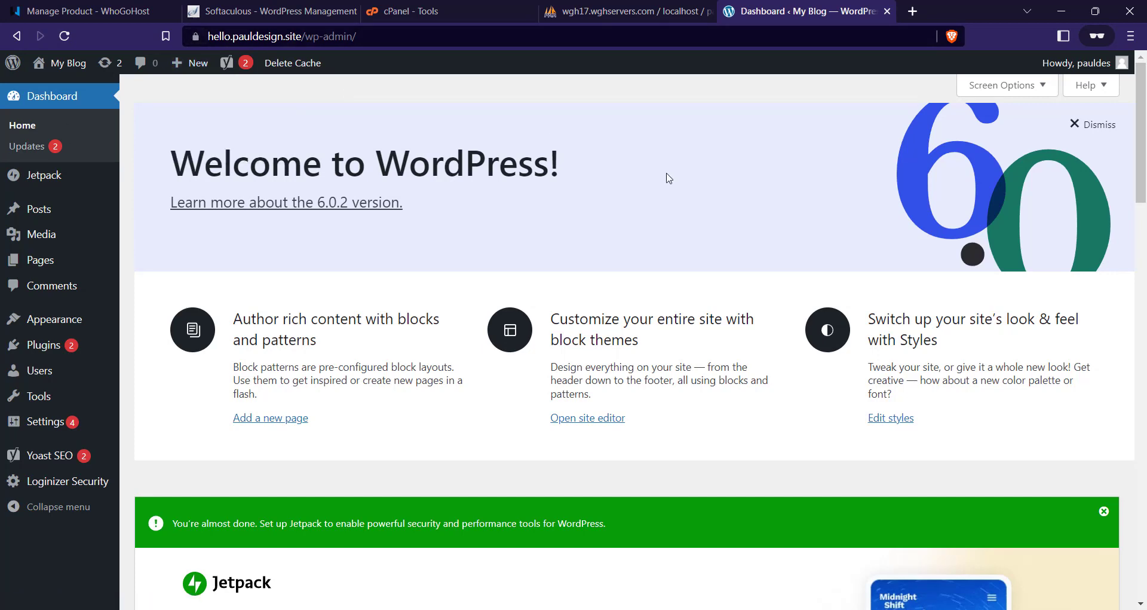
Search the plugin directory for "elementor", then install and activate the Elementor Website Builder plugin
scroll(328, 212, "down", 3)
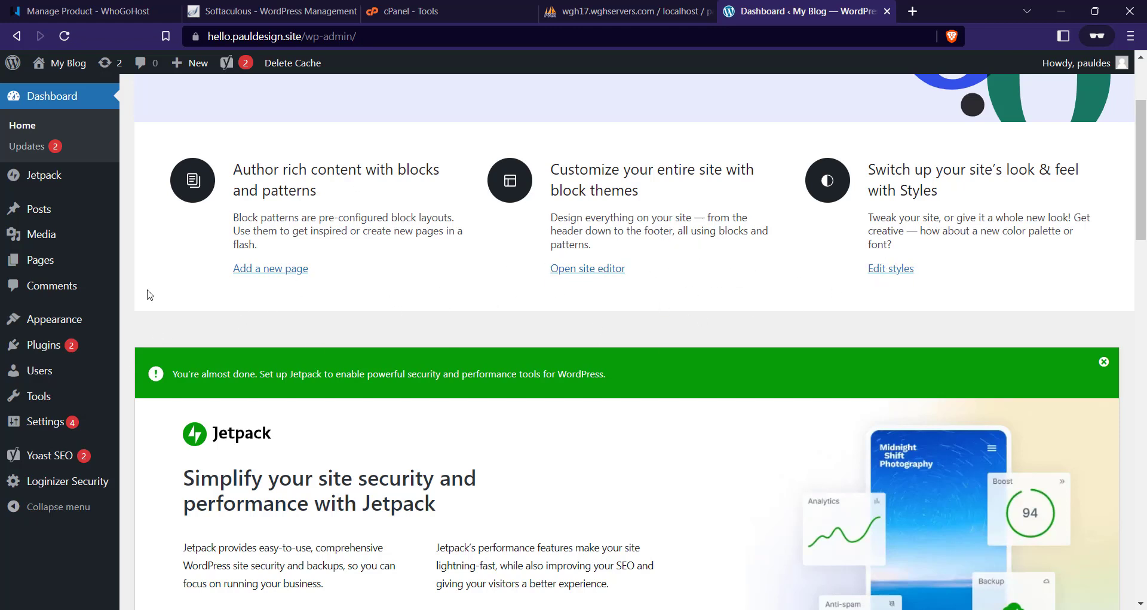
mouse_move(78, 345)
left_click(143, 368)
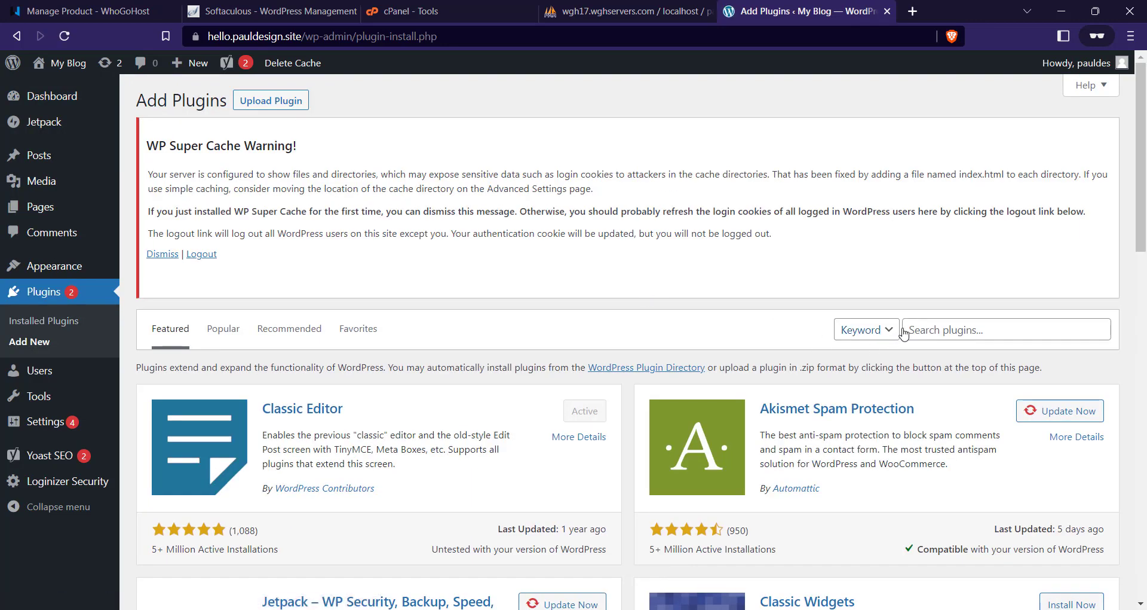
left_click(905, 333)
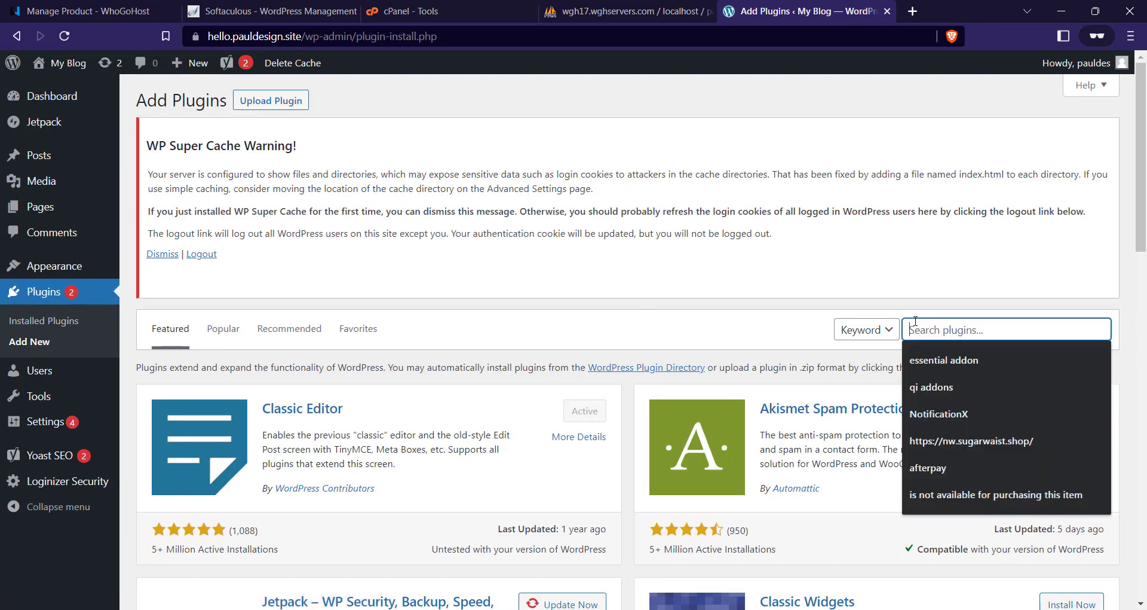
type("elementor")
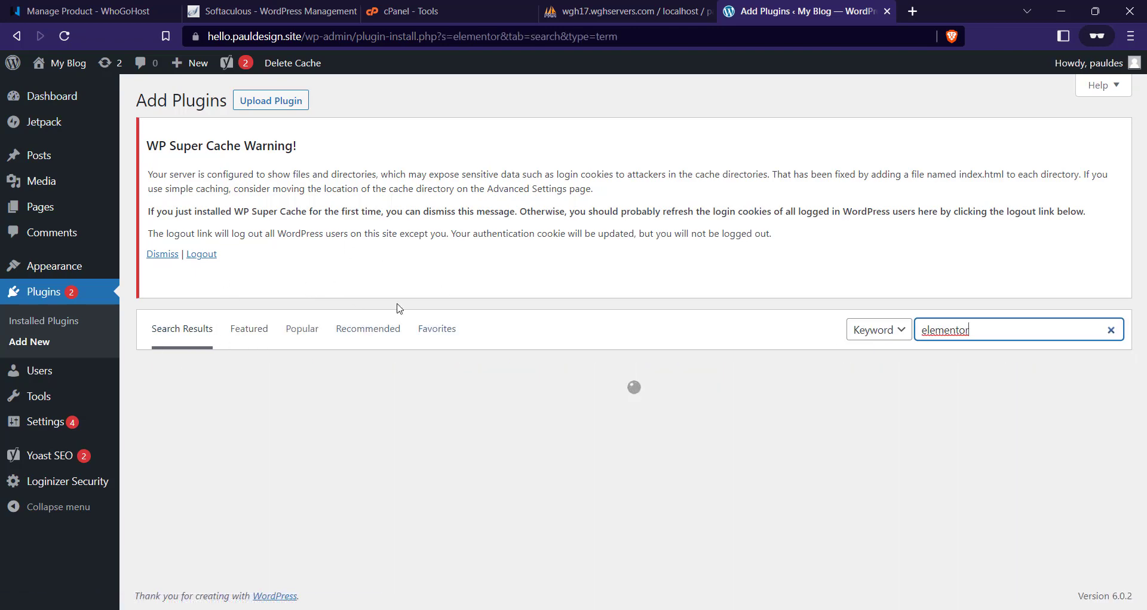
left_click(565, 415)
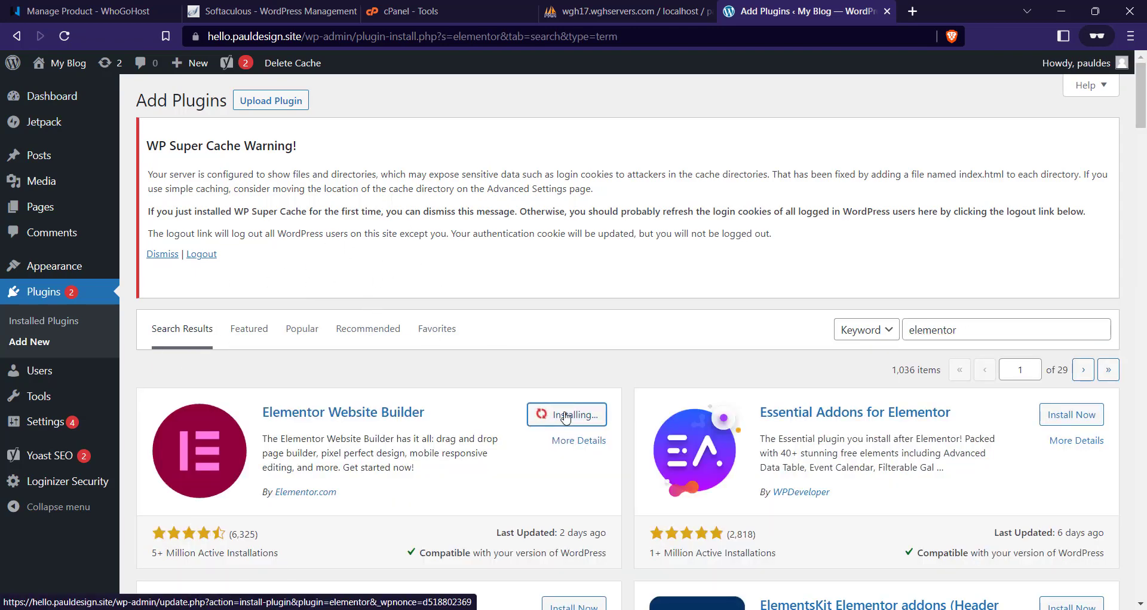
scroll(566, 417, "down", 1)
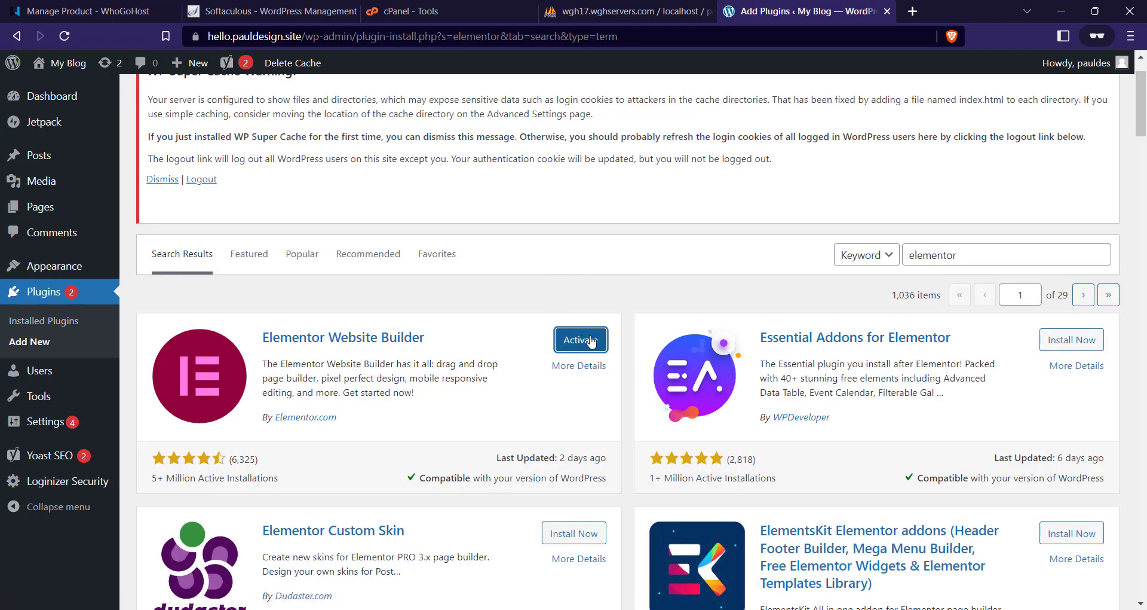
left_click(590, 341)
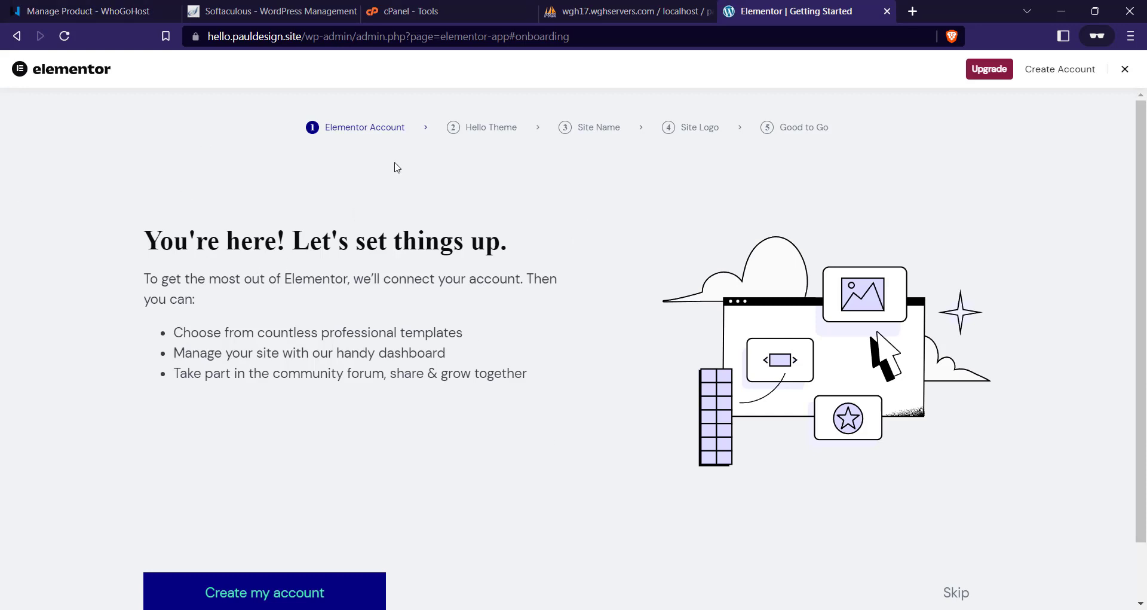
Skip the Elementor account setup and exit the onboarding wizard at the Hello Theme stage
scroll(447, 200, "down", 2)
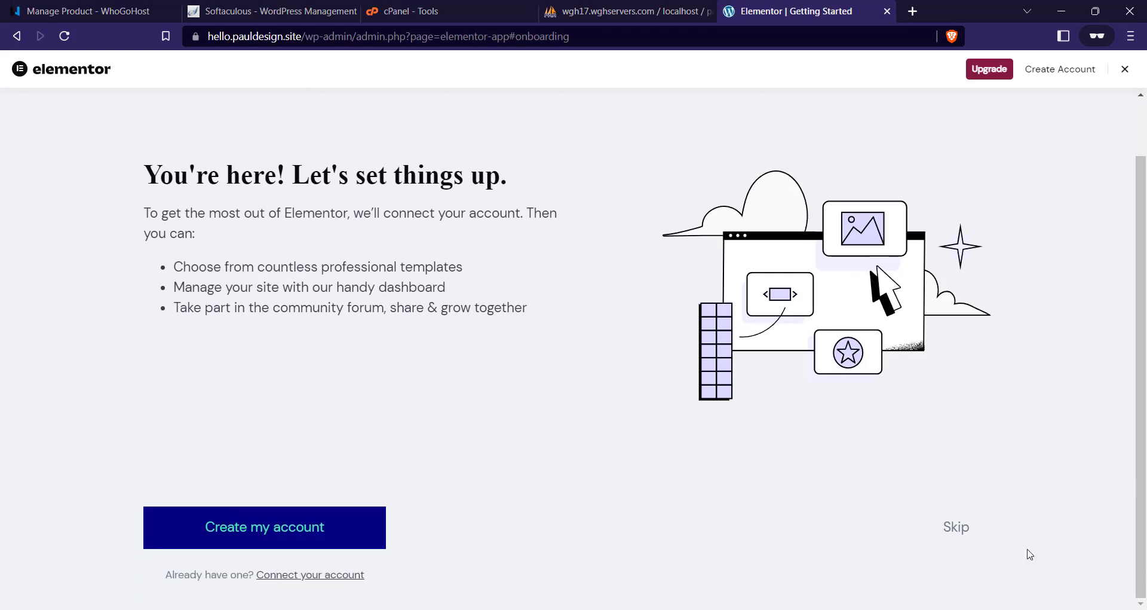
left_click(954, 528)
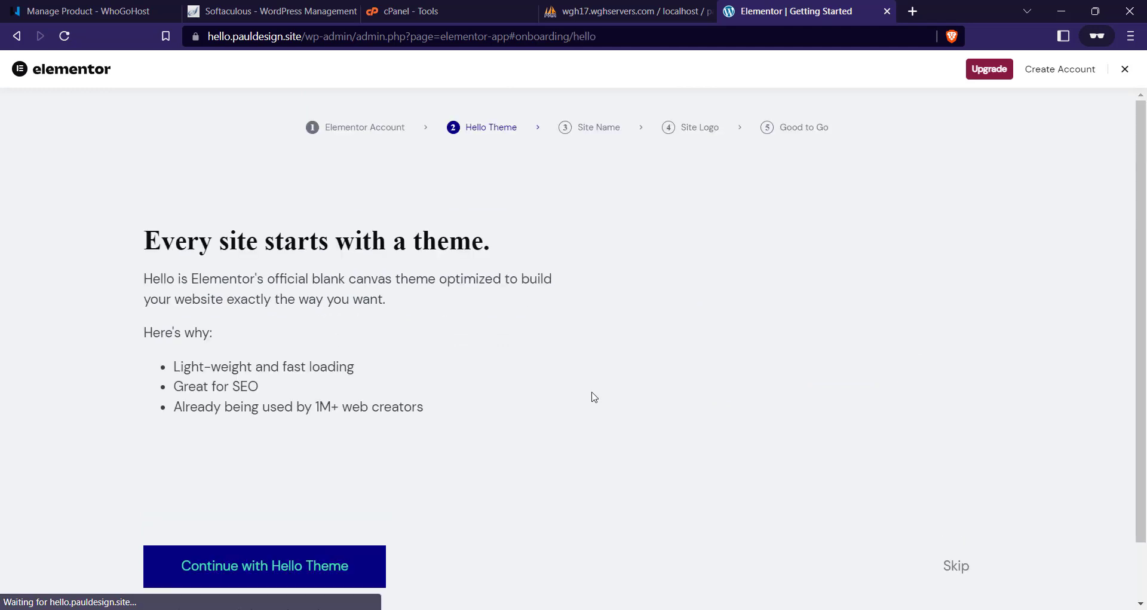
scroll(590, 392, "down", 1)
scroll(833, 471, "up", 2)
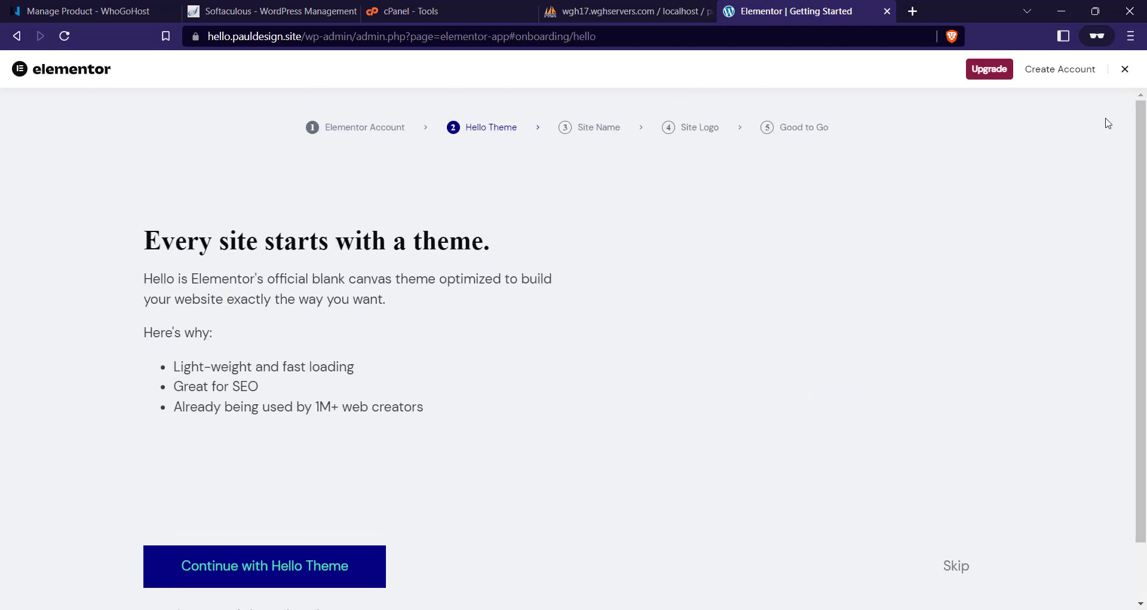
left_click(1126, 70)
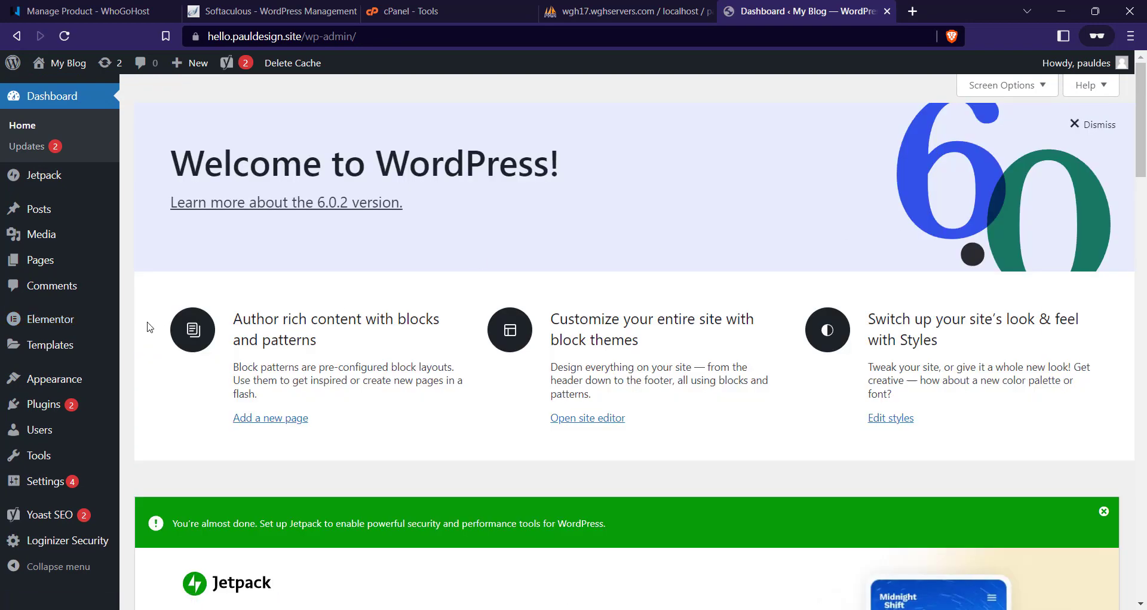
Open the Elementor settings and review the Advanced and General options
mouse_move(76, 328)
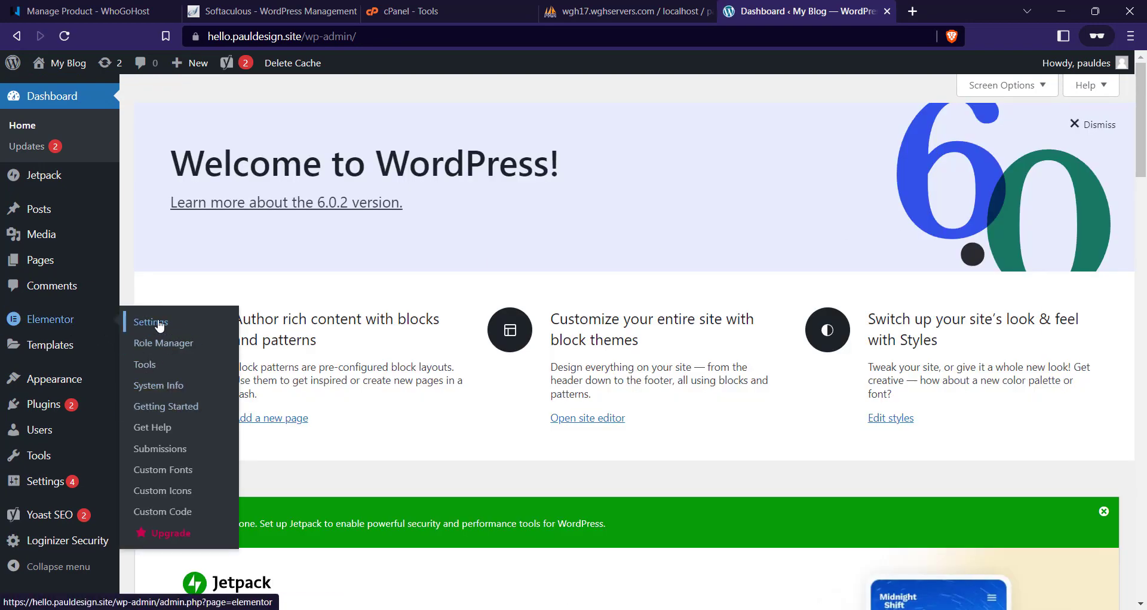
left_click(159, 324)
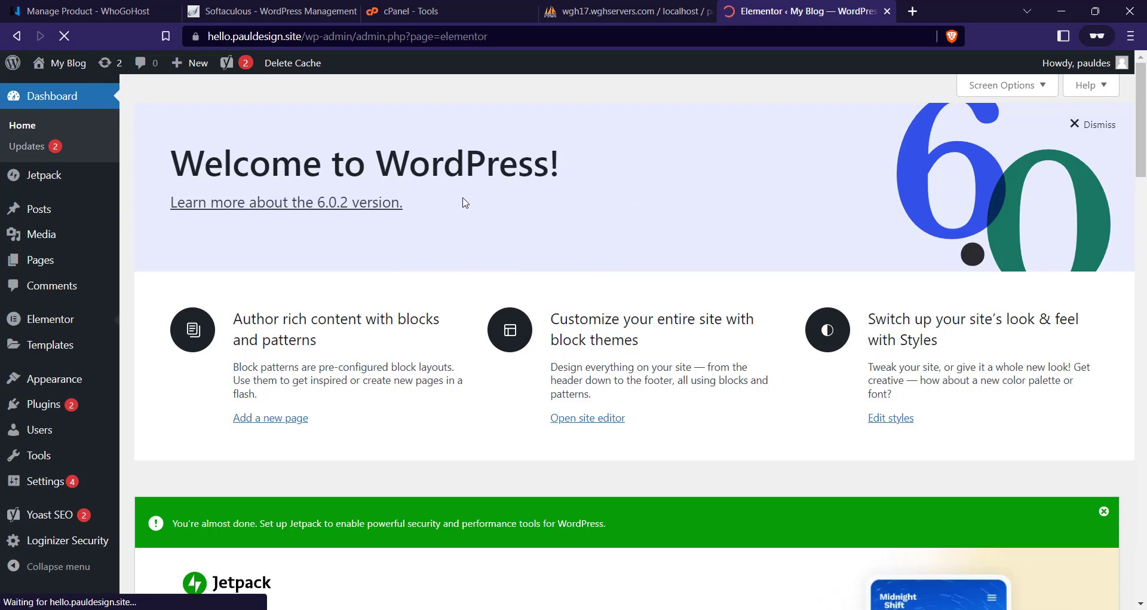
scroll(460, 230, "down", 3)
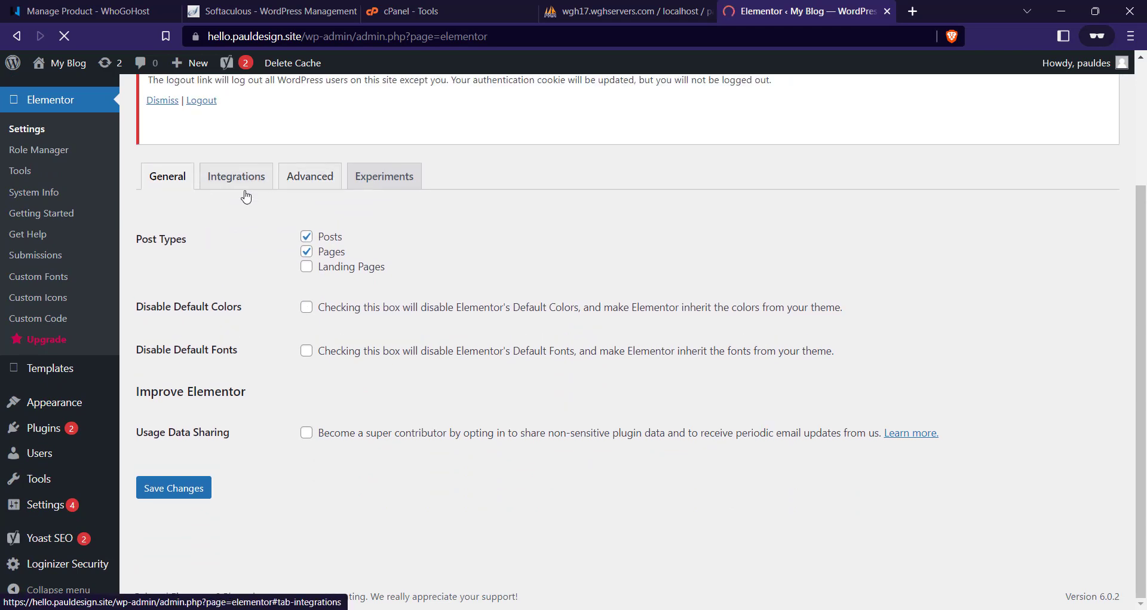
left_click(304, 178)
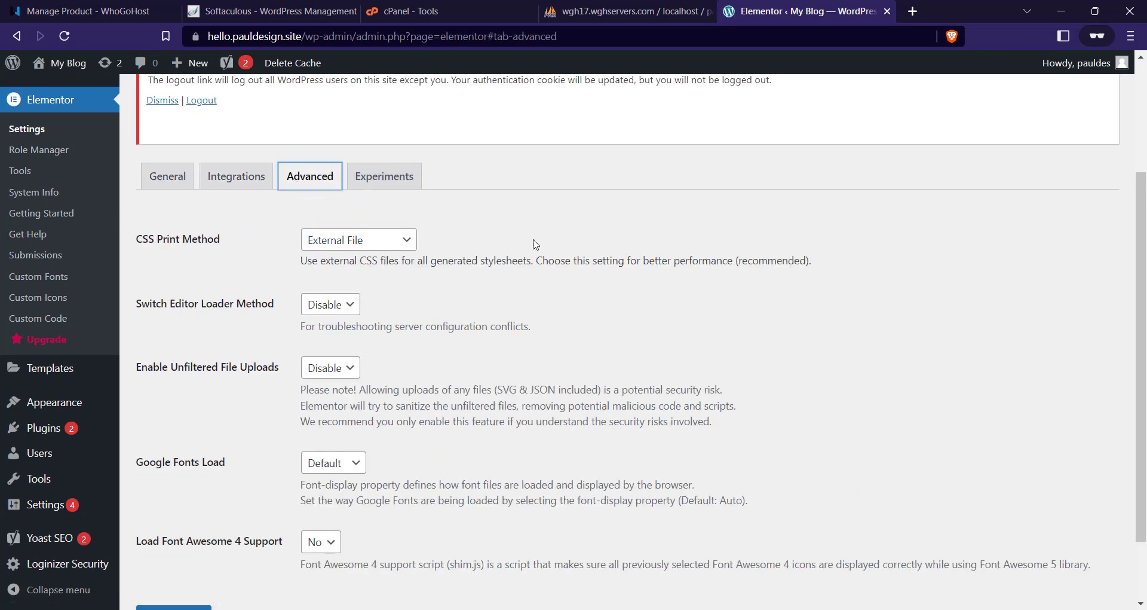
scroll(317, 218, "up", 1)
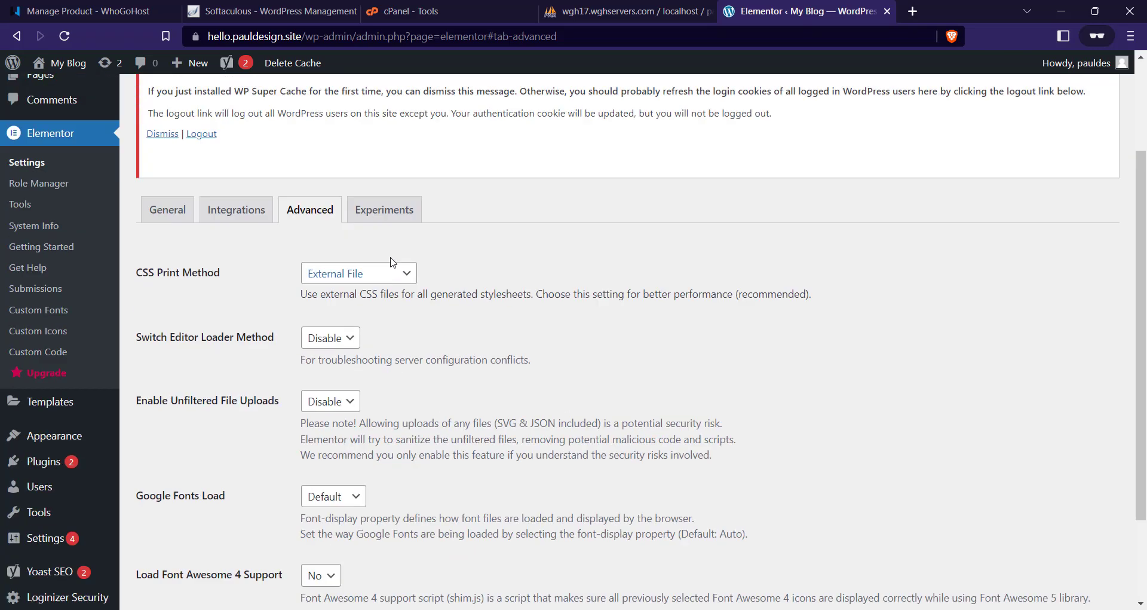
left_click(215, 239)
left_click(169, 239)
scroll(187, 297, "down", 1)
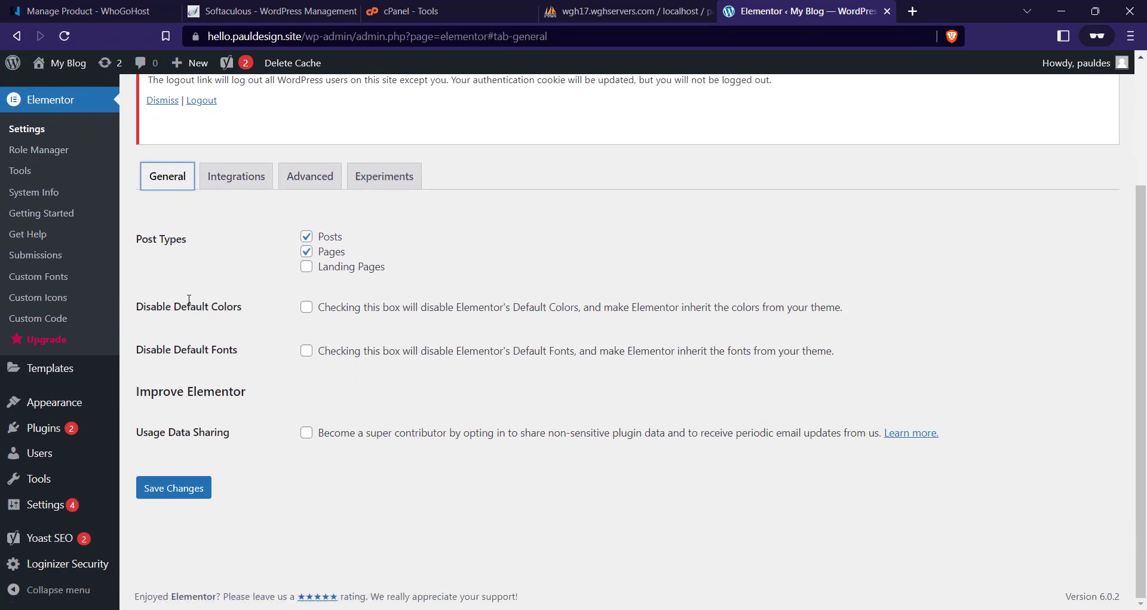
scroll(179, 251, "up", 1)
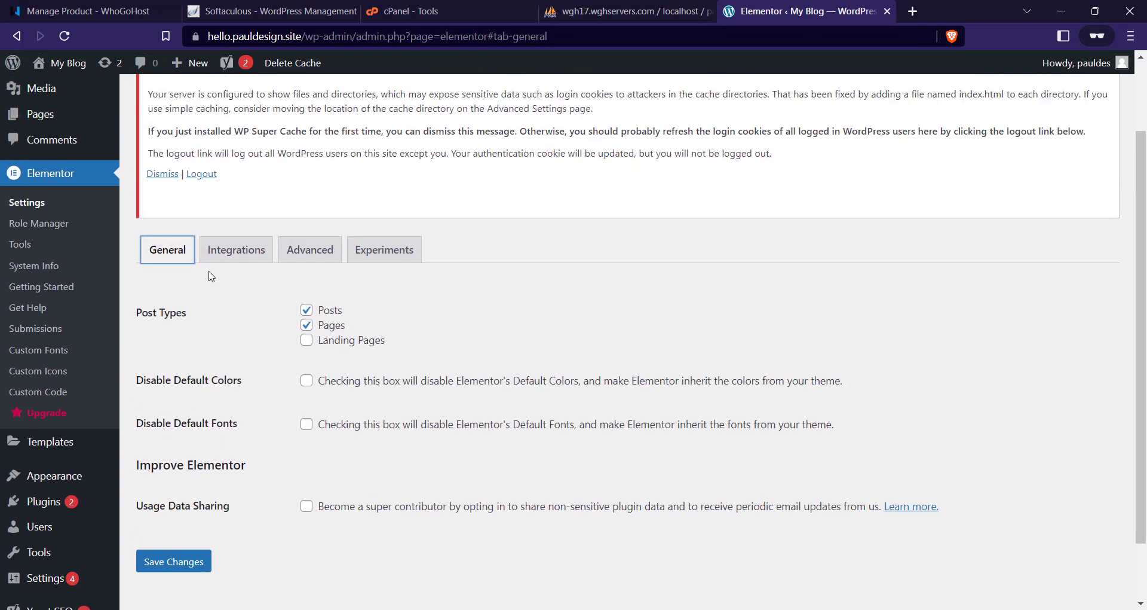
Open the Replace URL section of Elementor's Tools
left_click(35, 247)
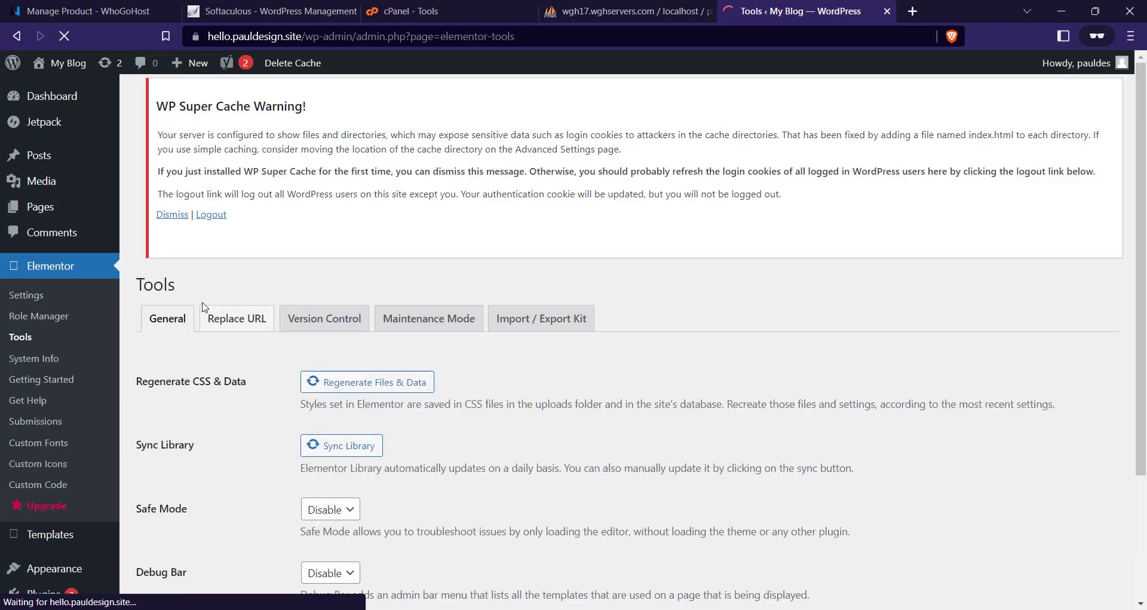
scroll(204, 306, "down", 3)
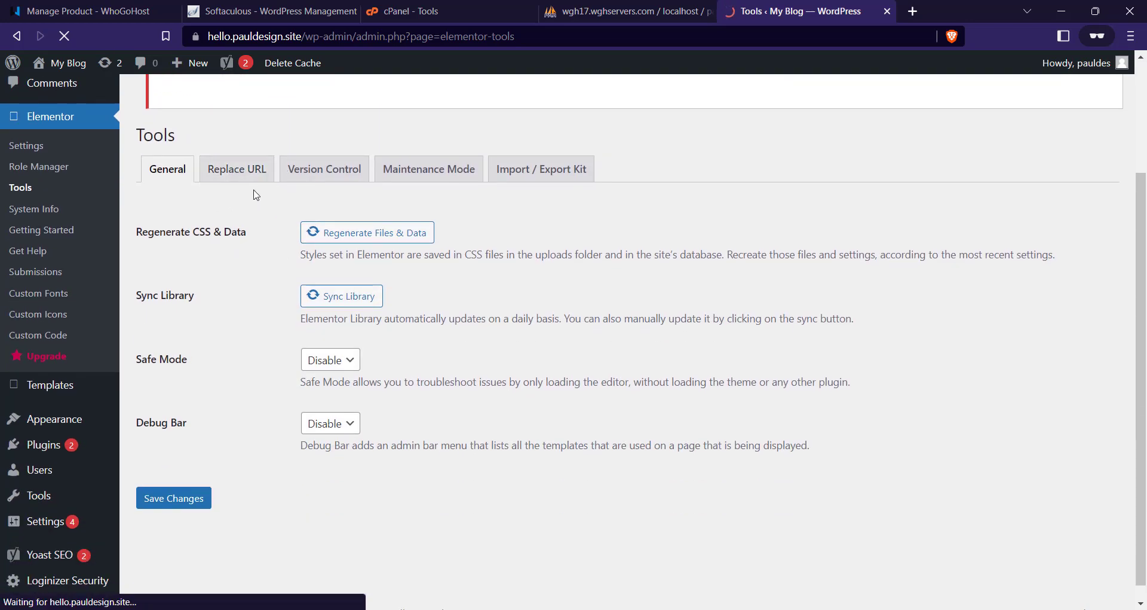
left_click(250, 174)
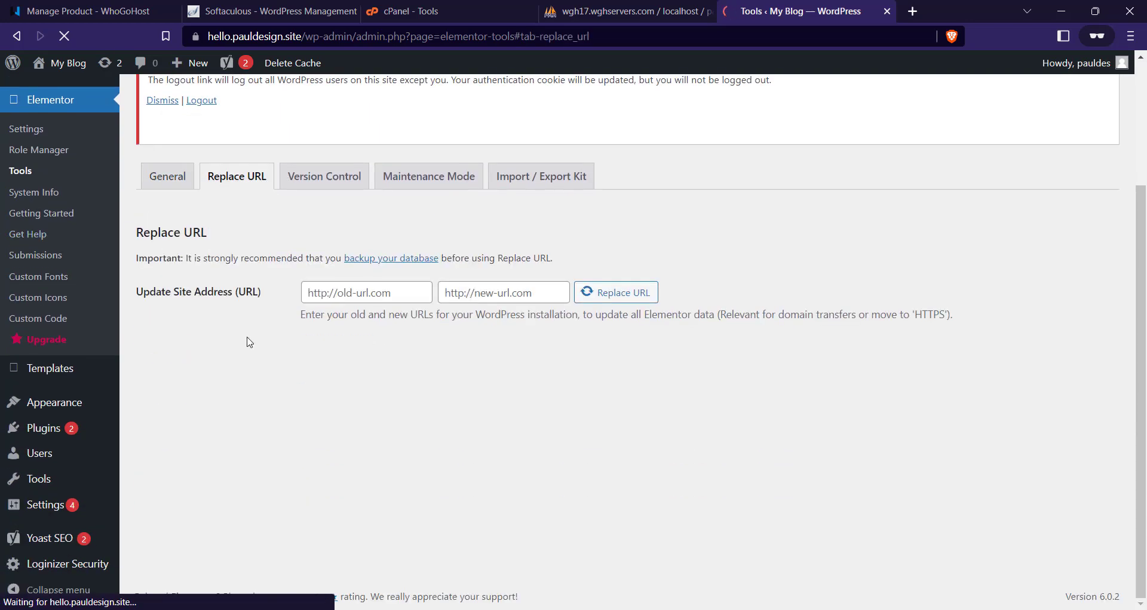
left_click(330, 291)
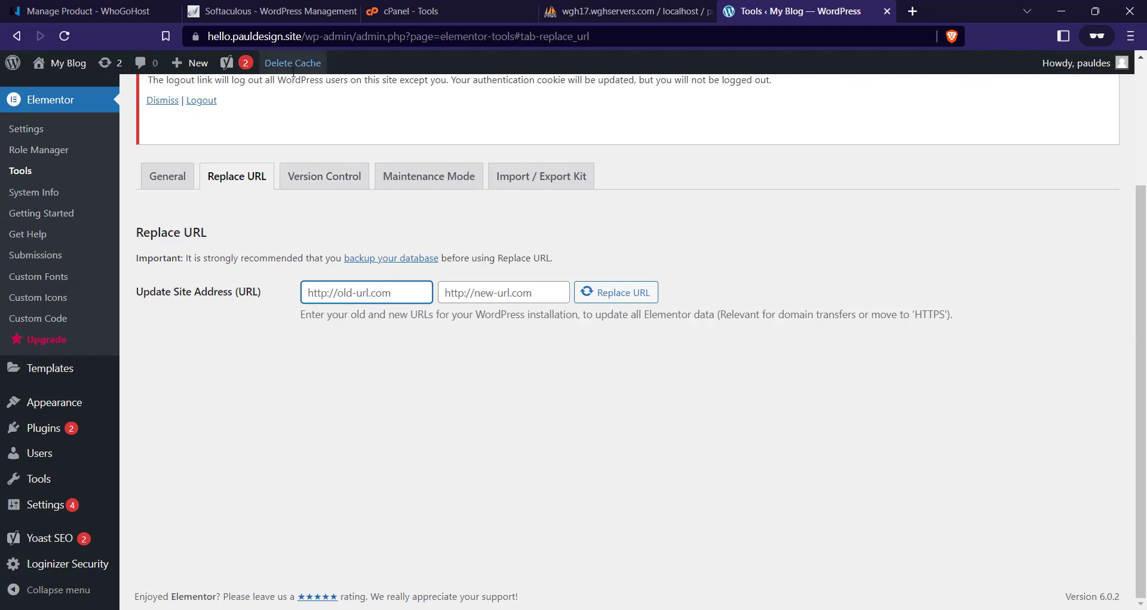
left_click(300, 34)
left_click(300, 34)
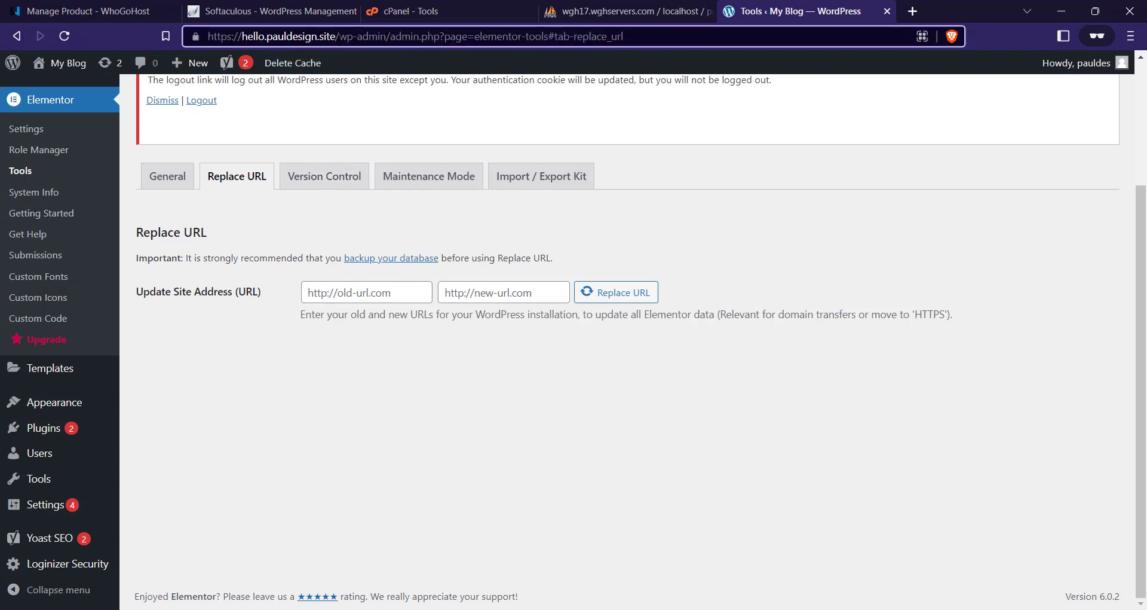
left_click_drag(336, 35, 208, 36)
key("ctrl+c")
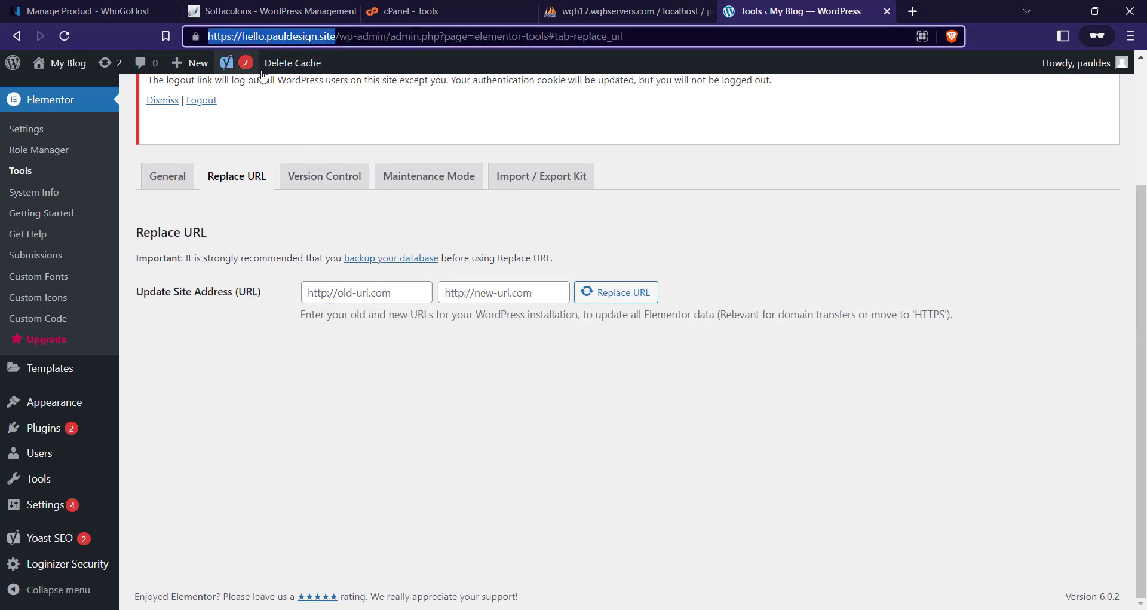
left_click(371, 292)
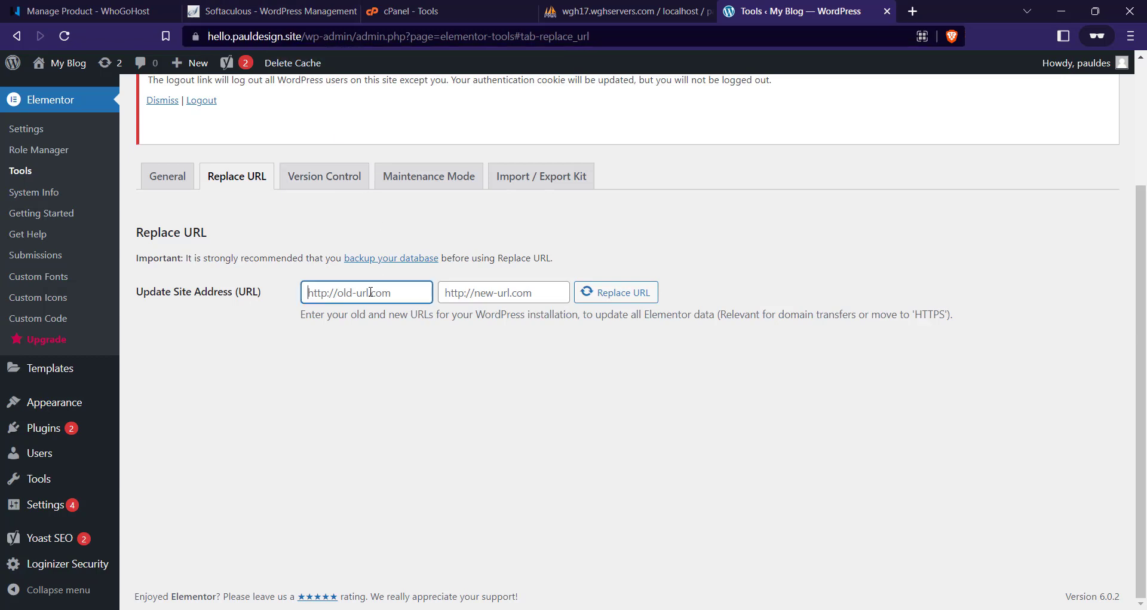
key("ctrl+v")
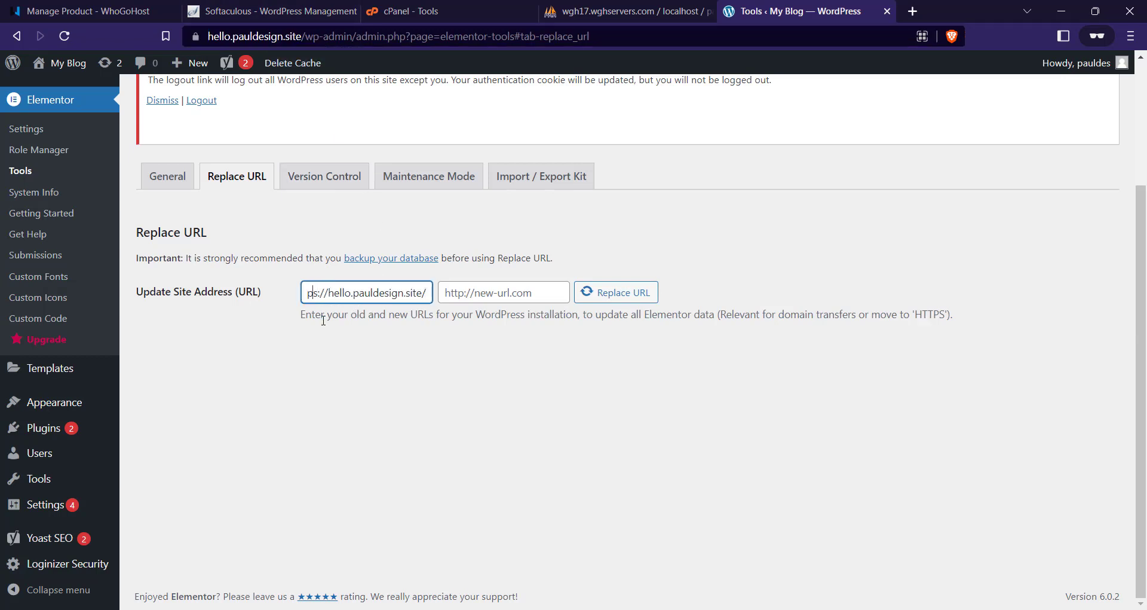
key("Left")
key("Left")
key("Left")
key("Left")
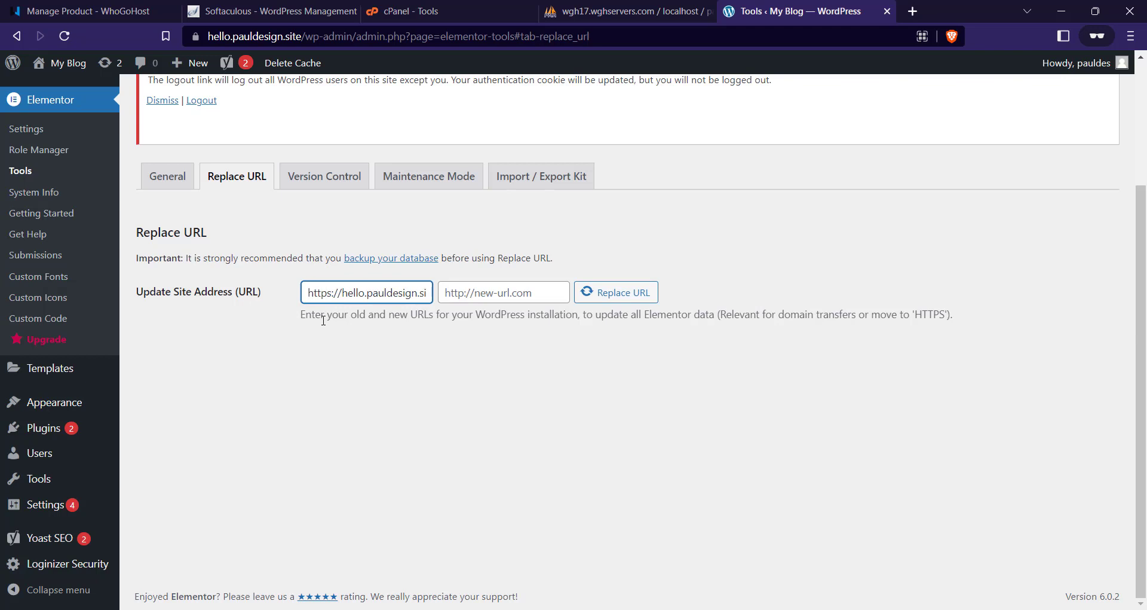
key("BackSpace")
left_click(453, 295)
key("ctrl+v")
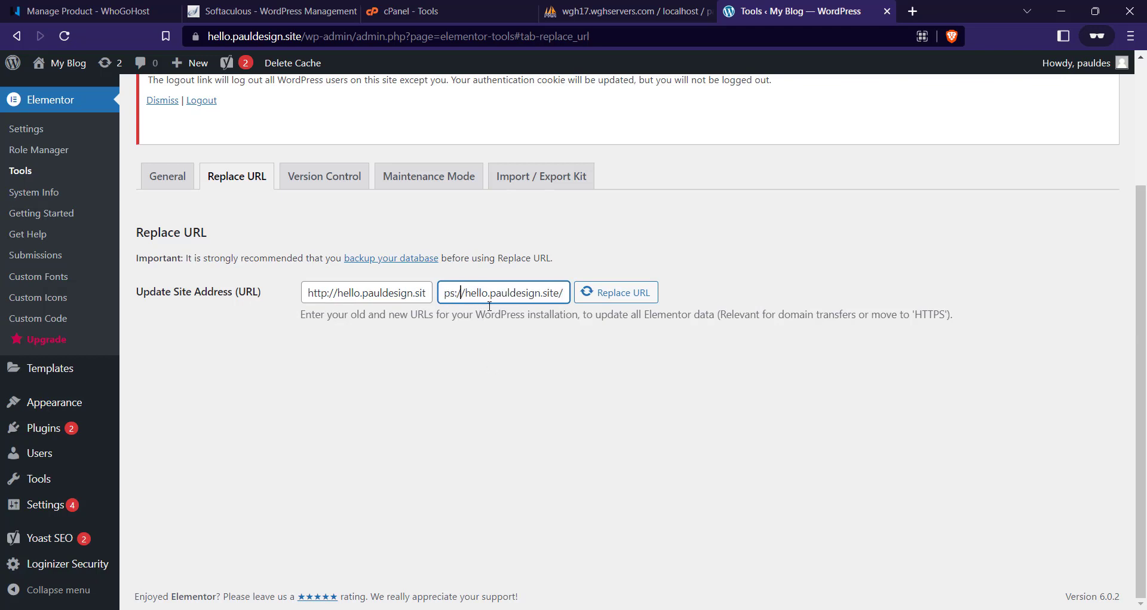
key("Left")
key("Left")
key("Left")
key("Left")
key("Left")
key("Left")
key("Left")
left_click(328, 295)
left_click(497, 293)
left_click(489, 292)
left_click(465, 293)
key("BackSpace")
left_click(329, 300)
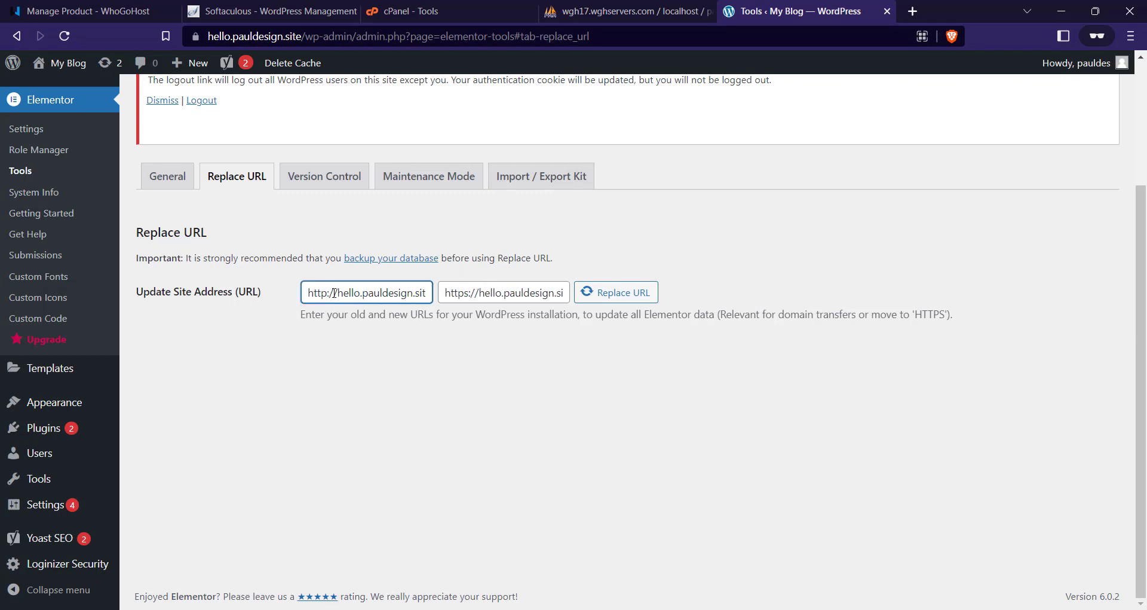
left_click(484, 291)
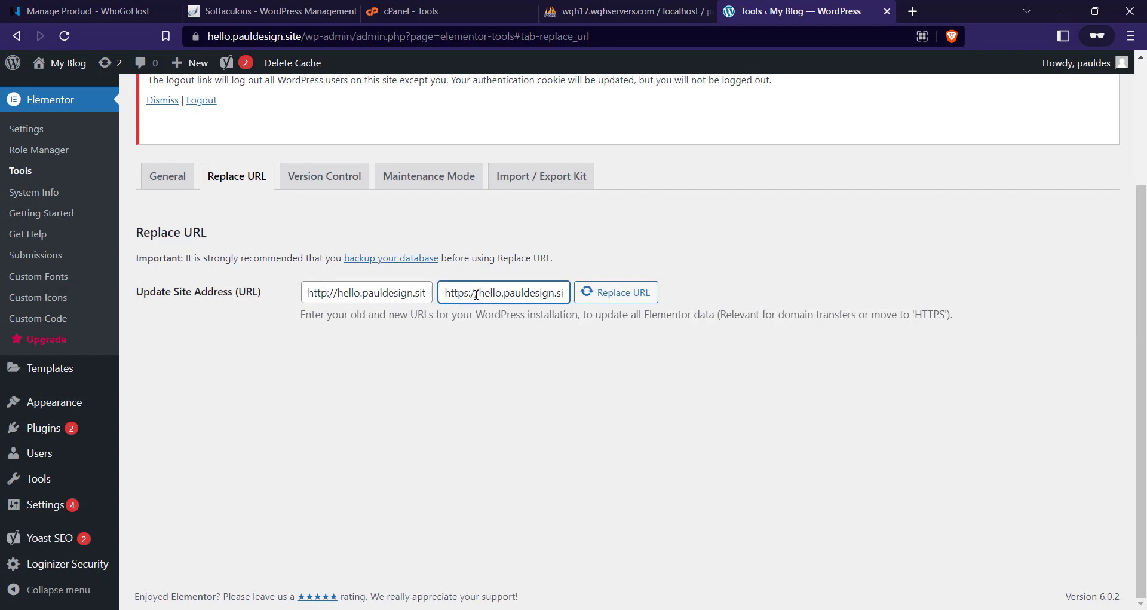
Run the URL replacement on the Elementor data and dismiss the result message
scroll(448, 397, "up", 1)
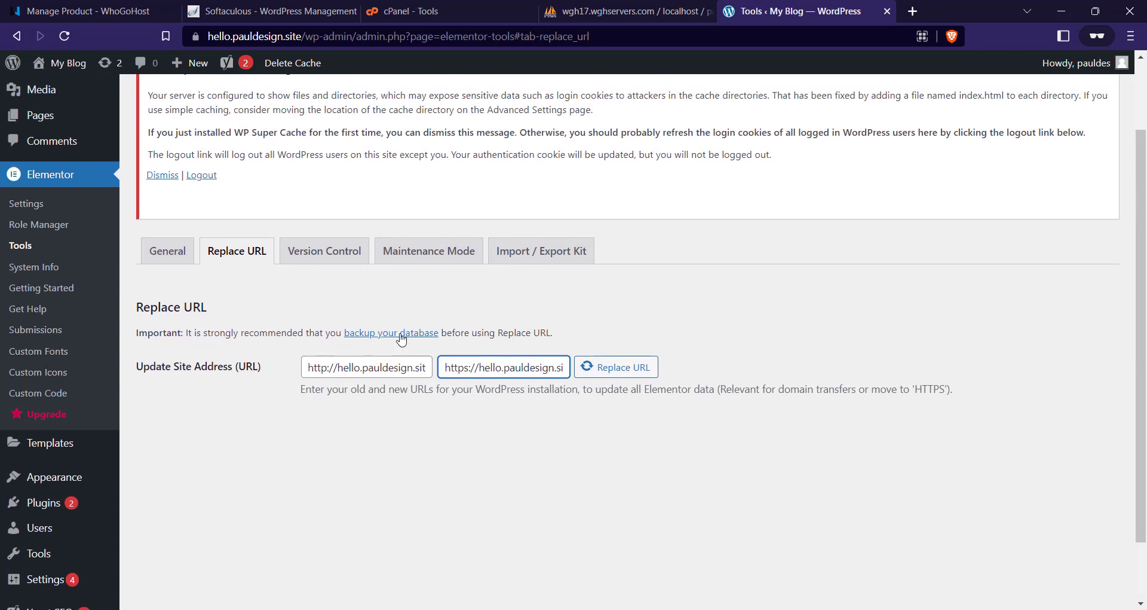
left_click(630, 370)
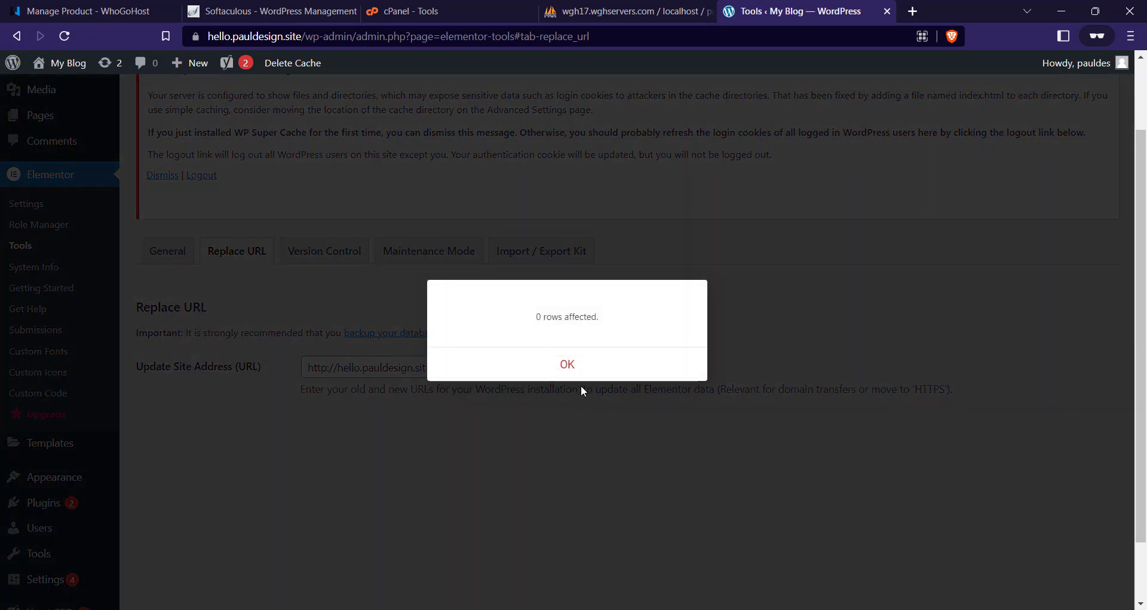
left_click(571, 365)
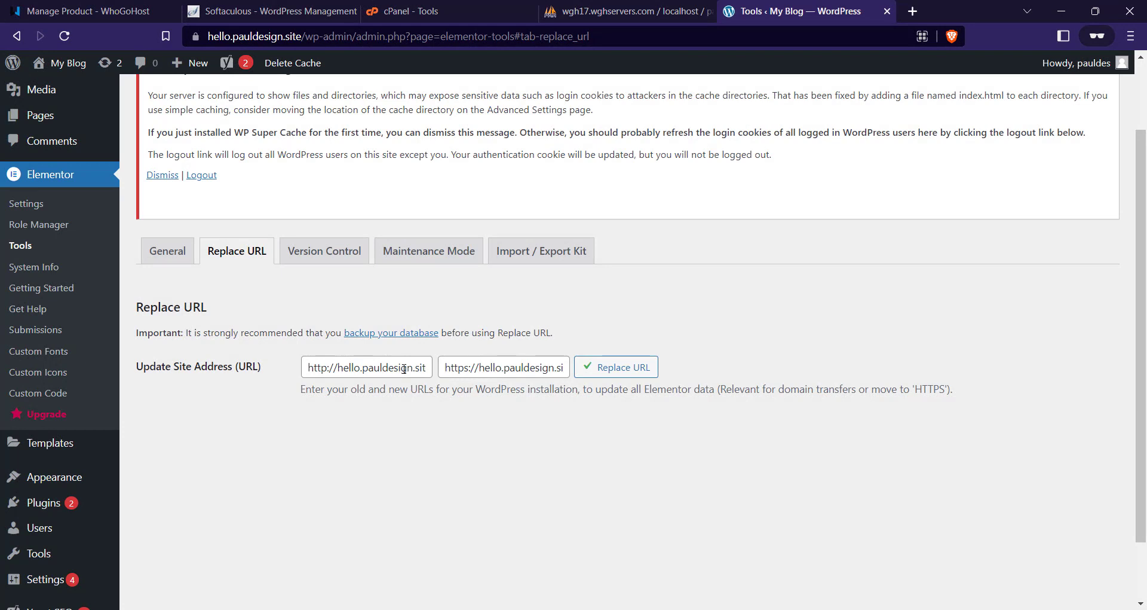
left_click(474, 367)
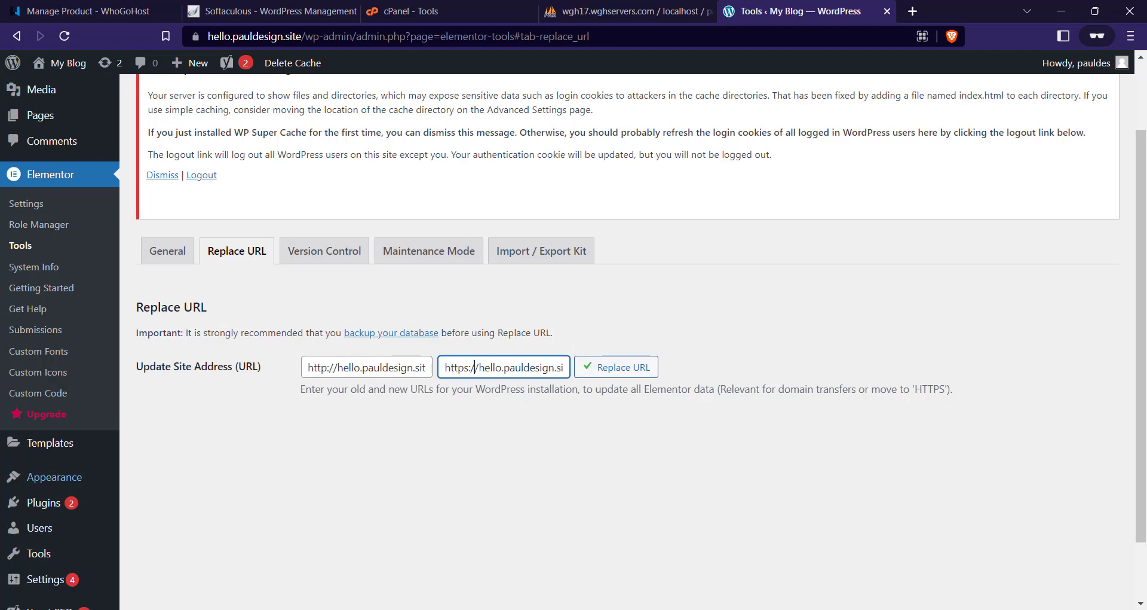
scroll(407, 256, "down", 2)
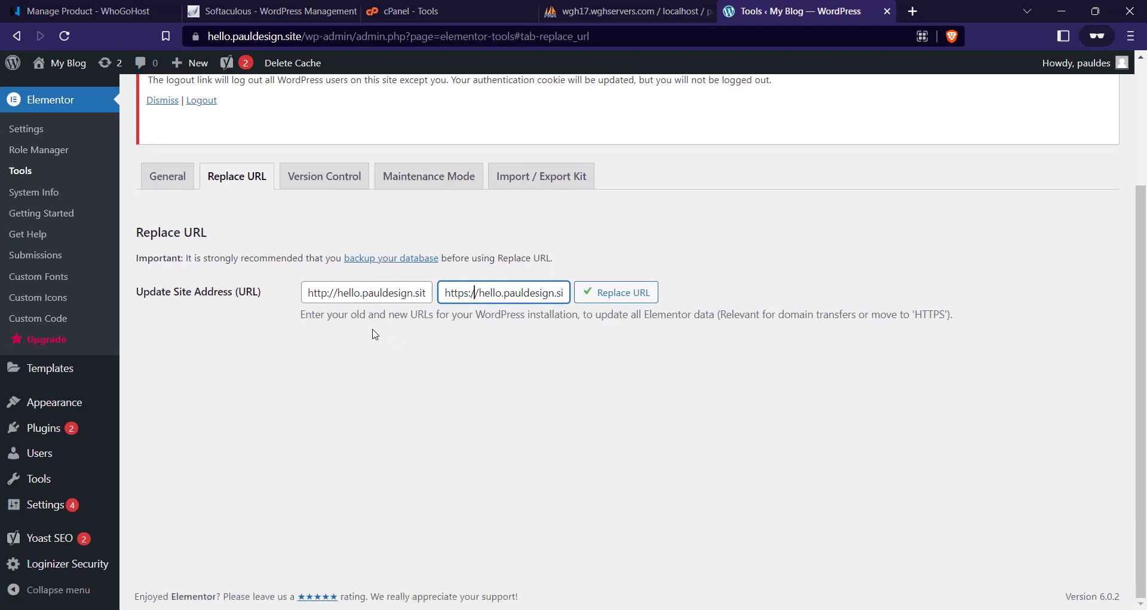
scroll(375, 335, "up", 3)
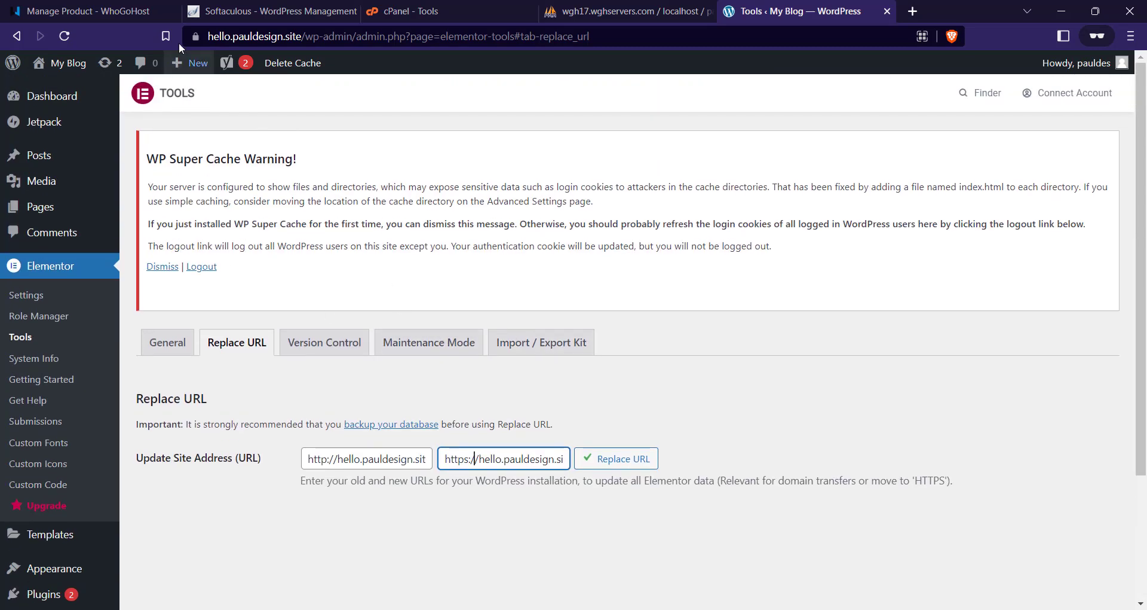